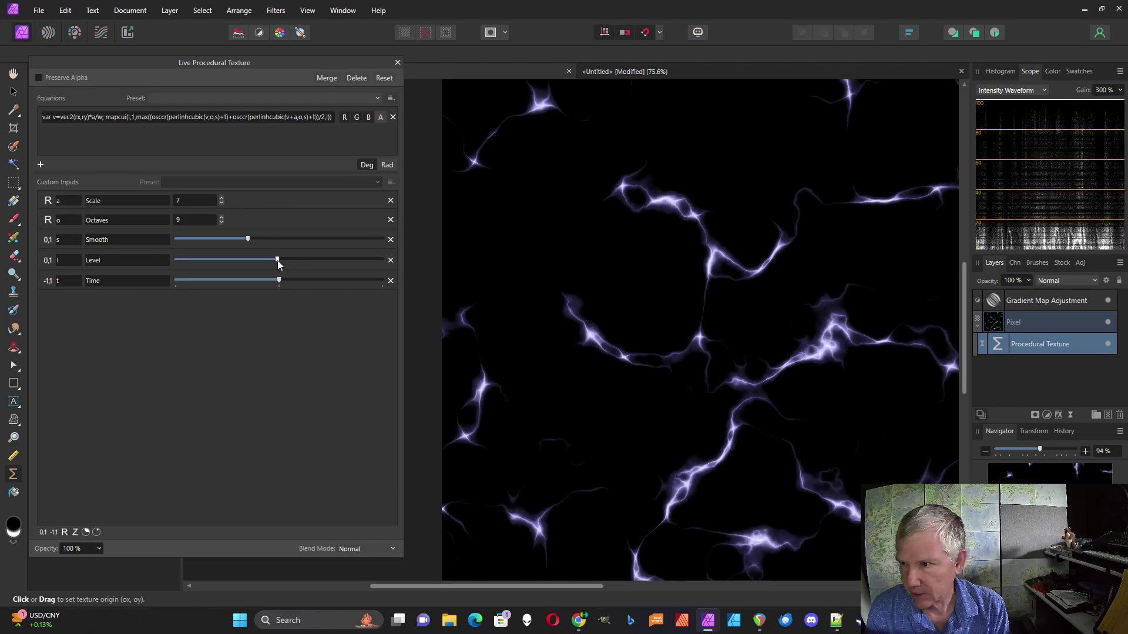
Delete the existing live procedural texture and hide the Gradient Map adjustment layer
mouse_move(278, 282)
left_mouse_down()
mouse_move(179, 282)
mouse_move(362, 287)
mouse_move(279, 288)
left_mouse_up()
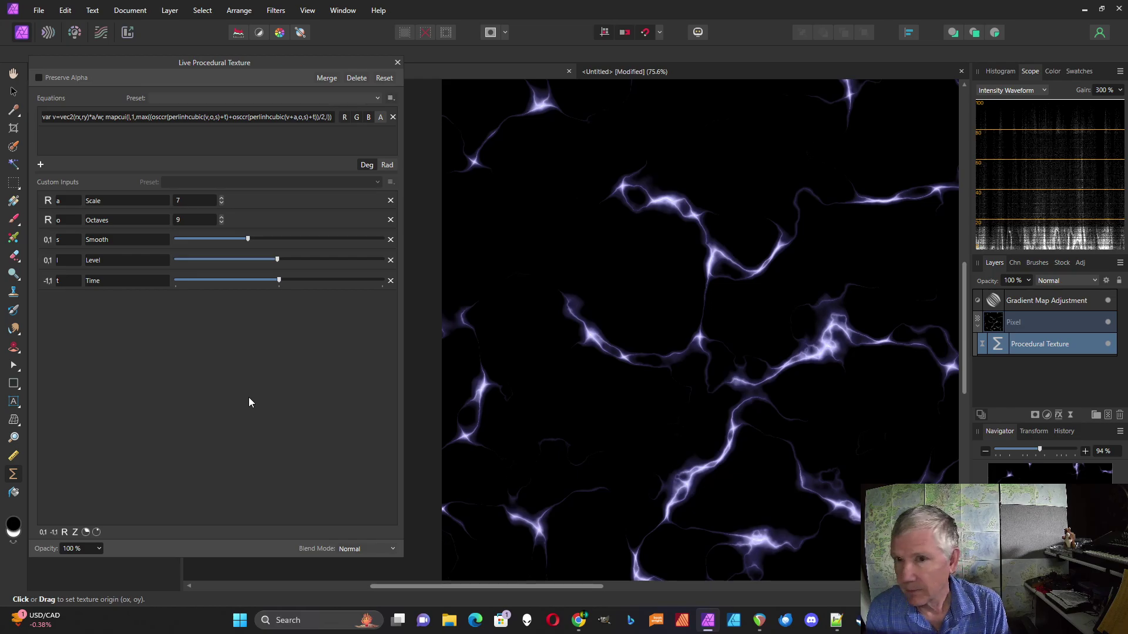
left_click(355, 78)
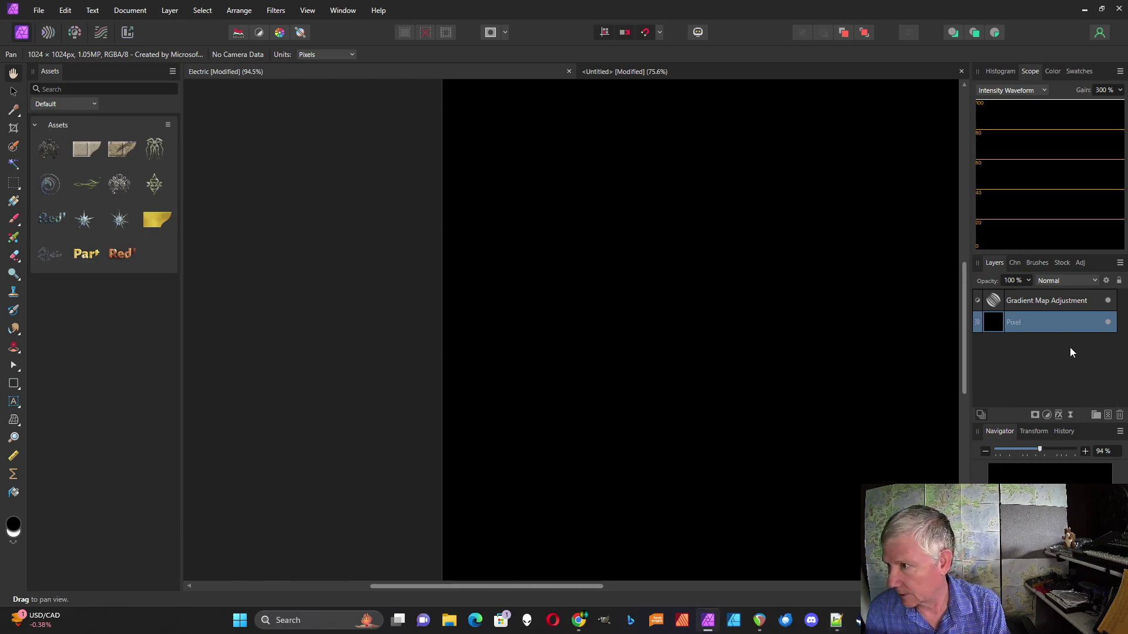
left_click(1108, 301)
Add a new live Procedural Texture filter to the pixel layer with the equation "var v=vec2(rx,ry)*a/w;"
left_click(1069, 415)
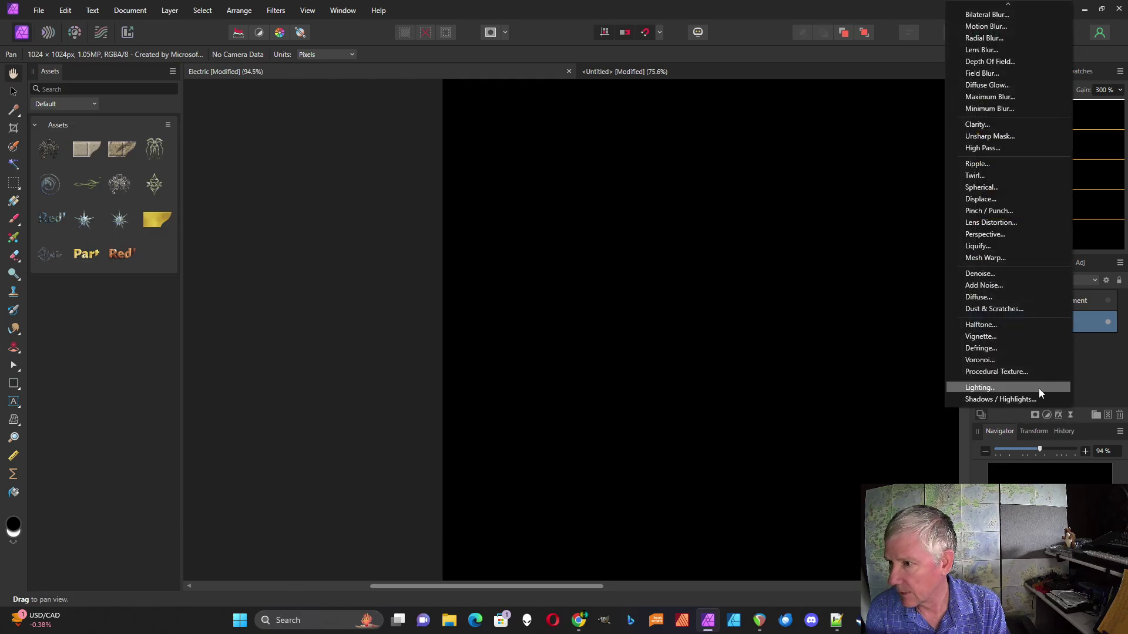
left_click(1023, 372)
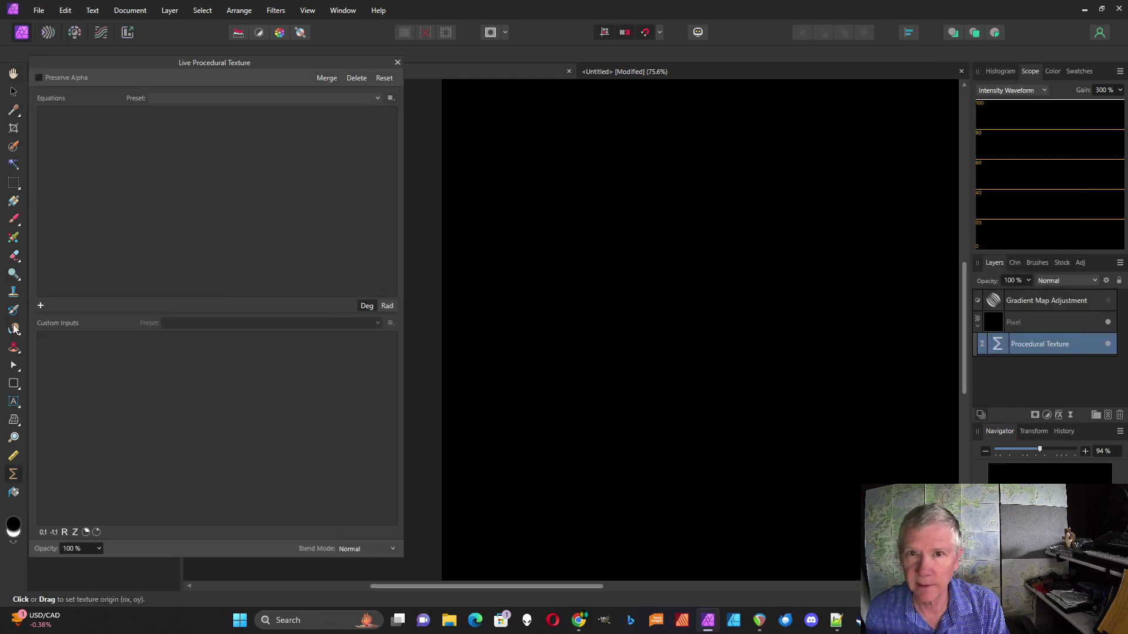
left_click(41, 305)
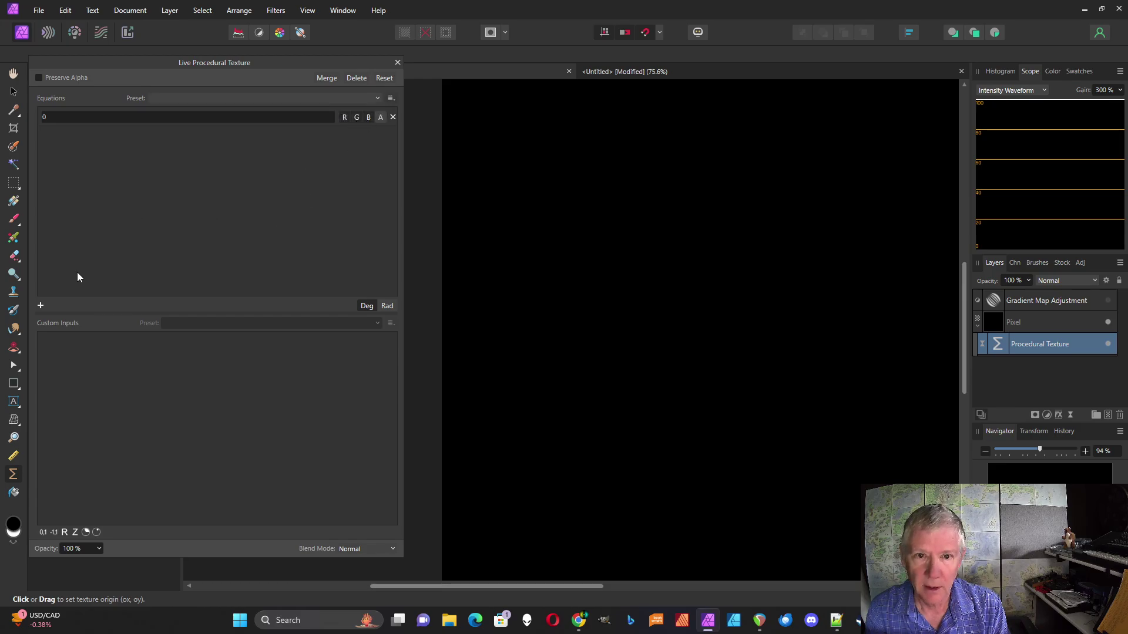
left_click(61, 116)
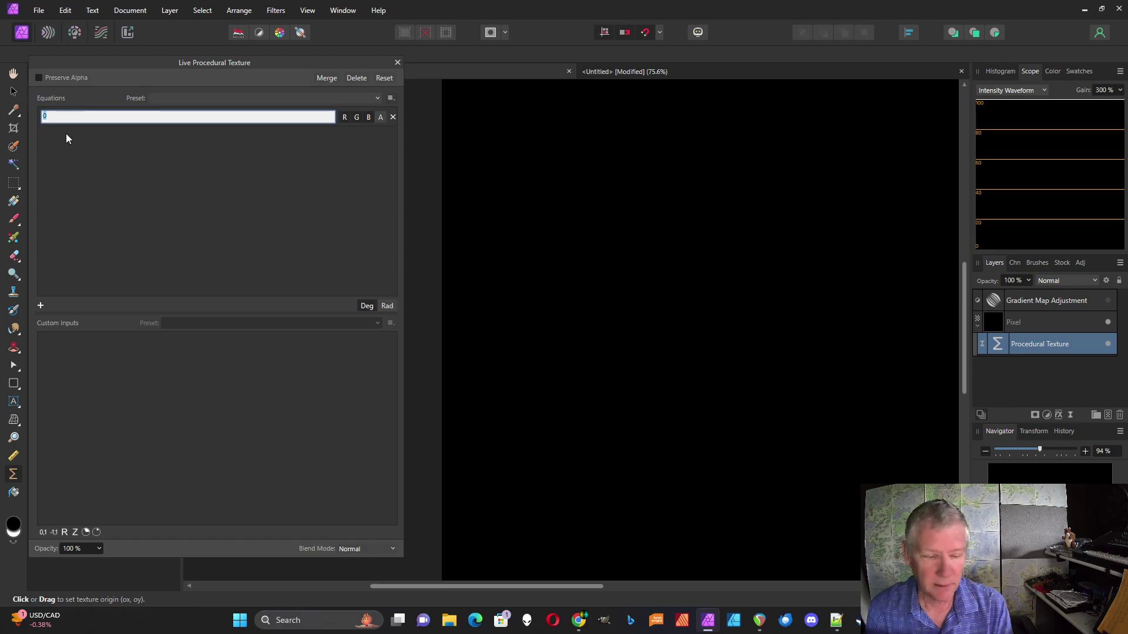
type("var v")
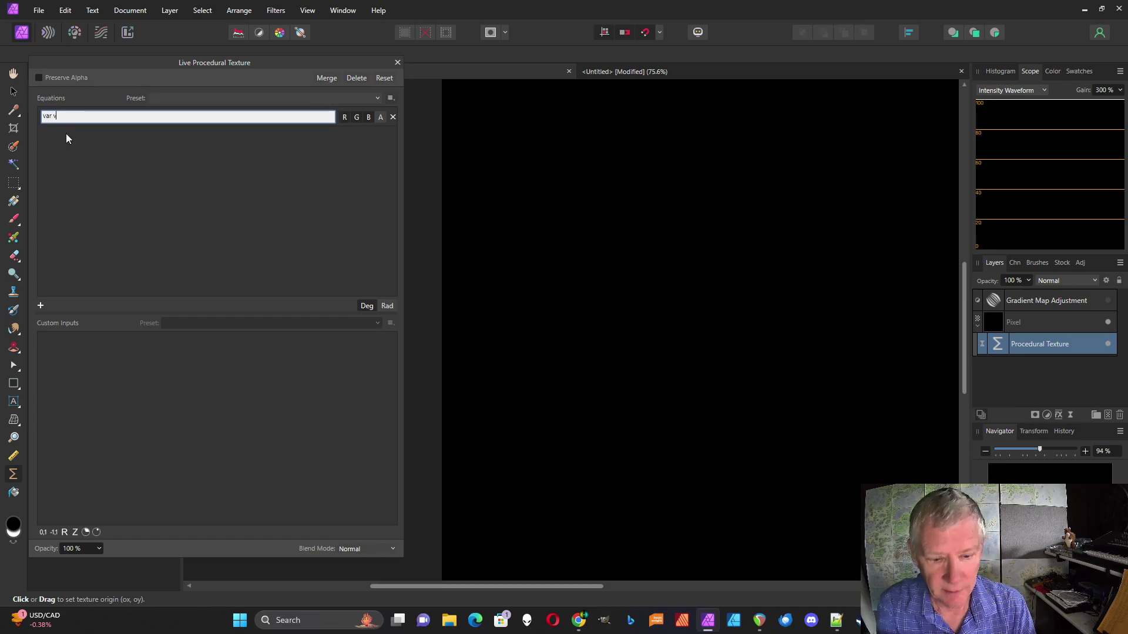
type("=vec")
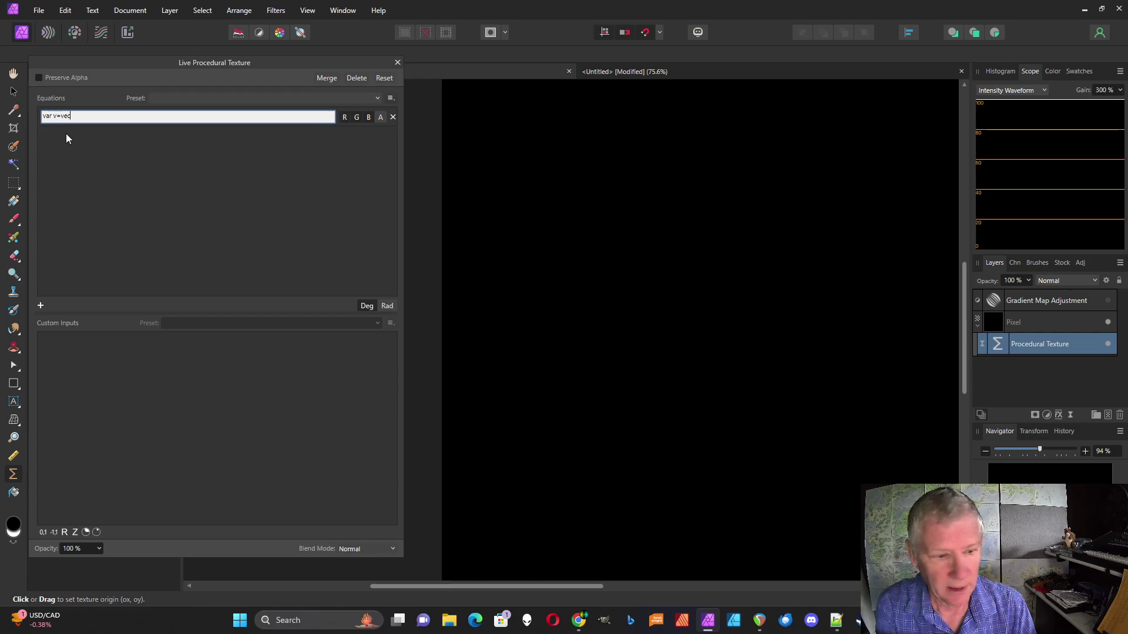
type("2(")
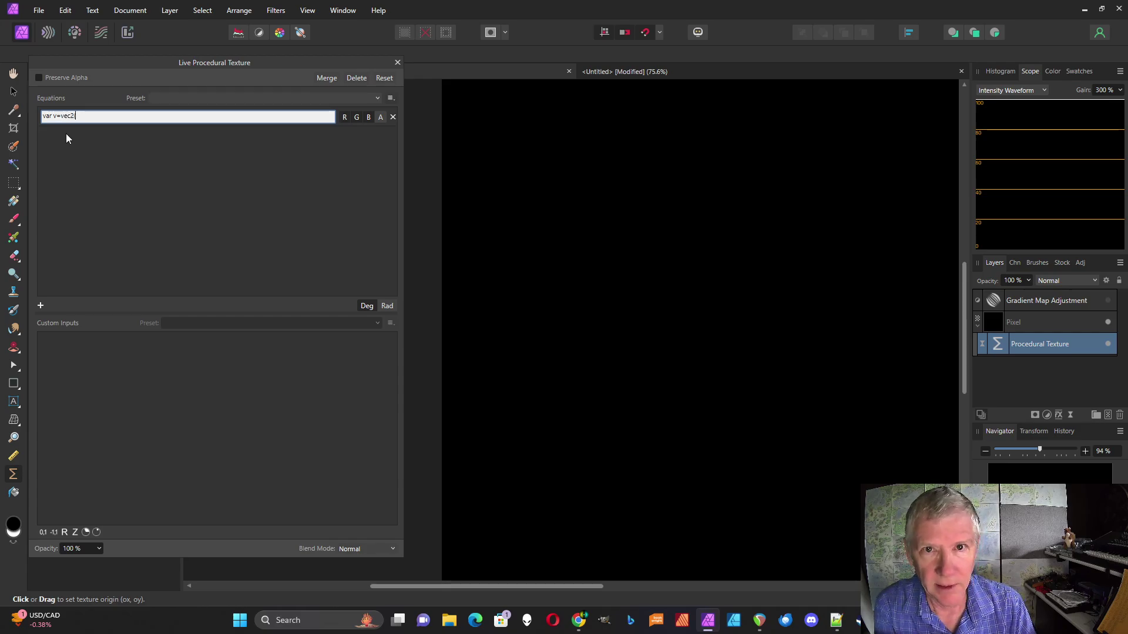
type("rx,ry")
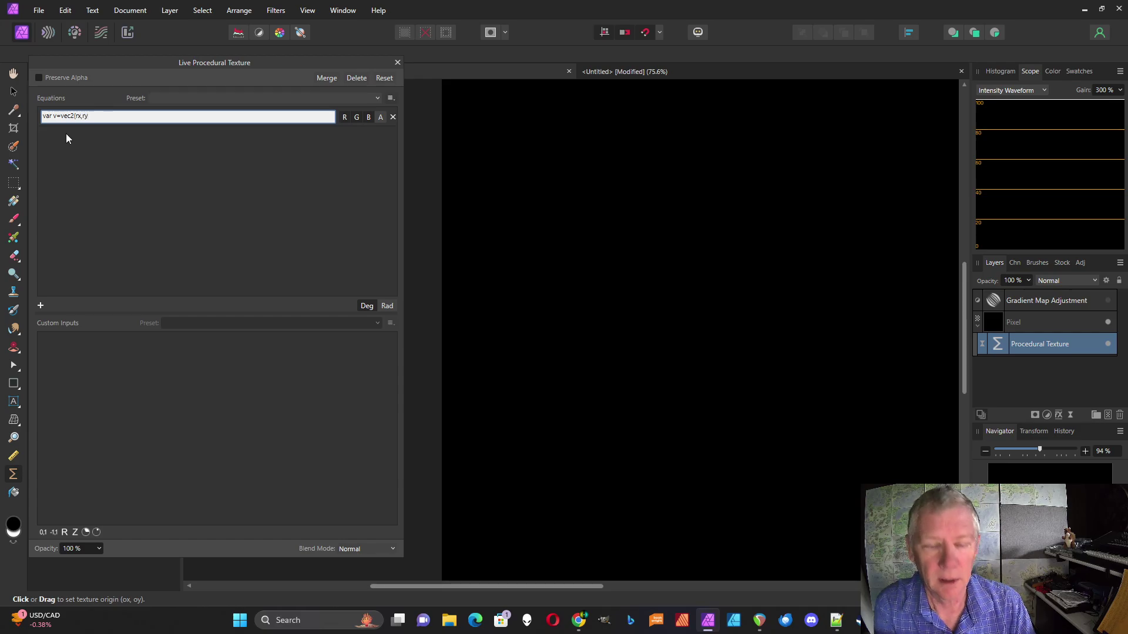
type(")*a/w;")
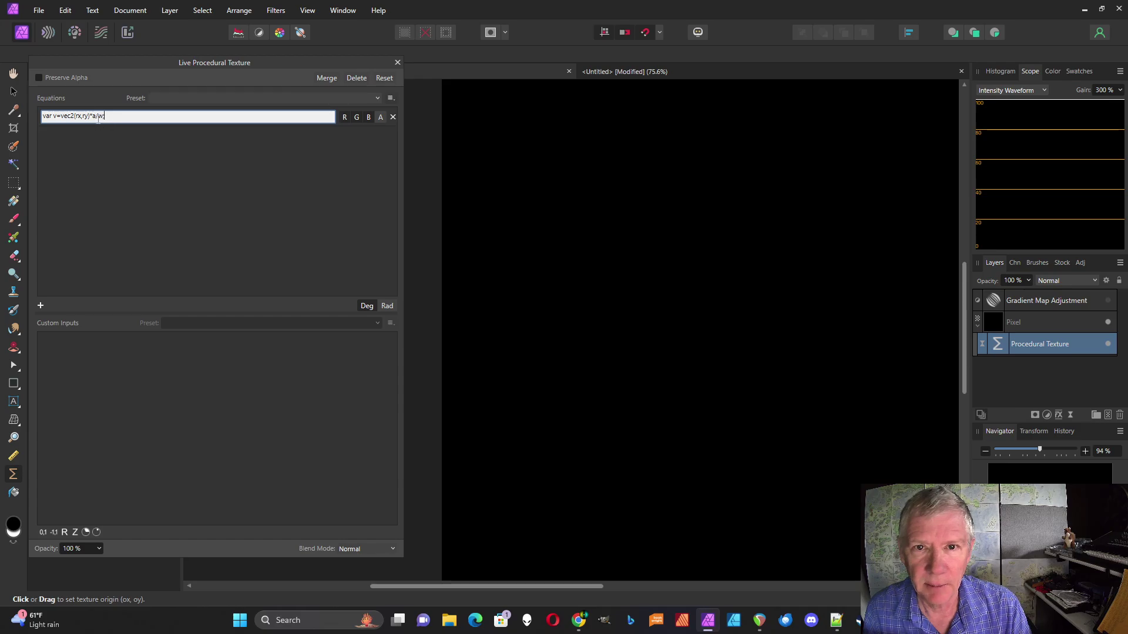
Add a real-number custom input a, describe it as Scale and set it to 3
left_click(65, 532)
left_click(103, 341)
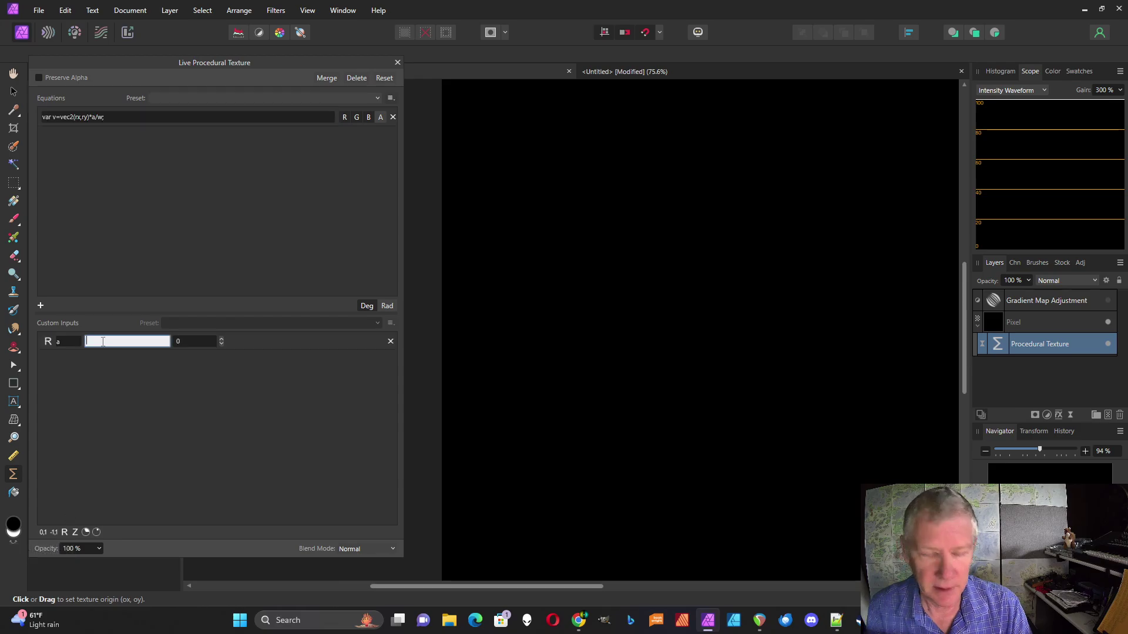
type("Scale")
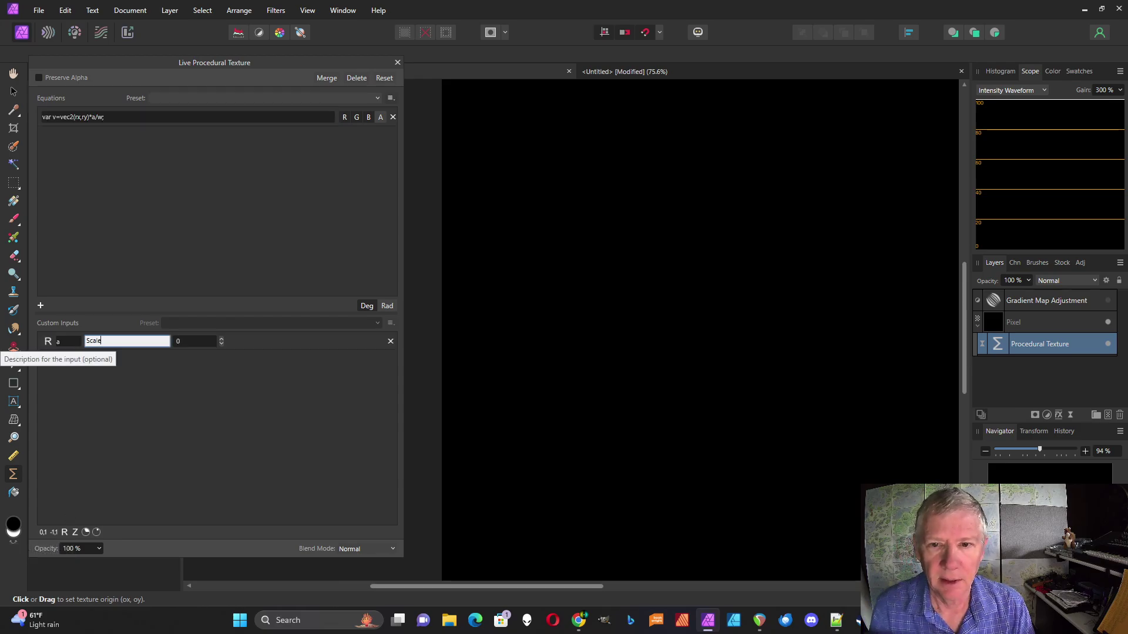
left_click(222, 340)
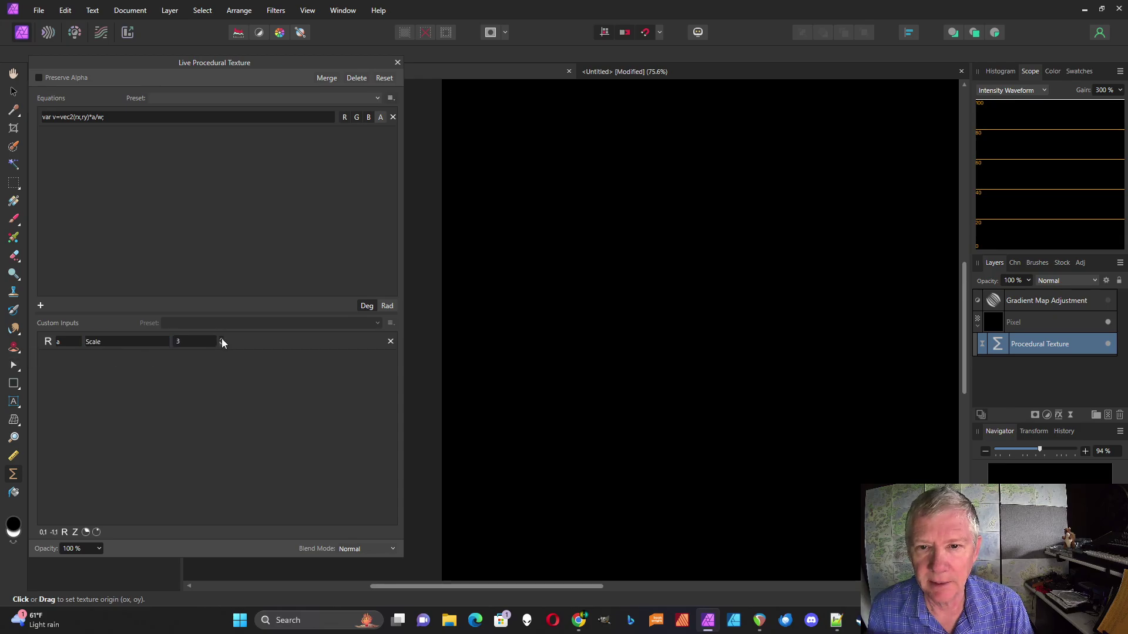
Append "perlincubic(v,o,s)" to the end of the texture equation
left_click(134, 118)
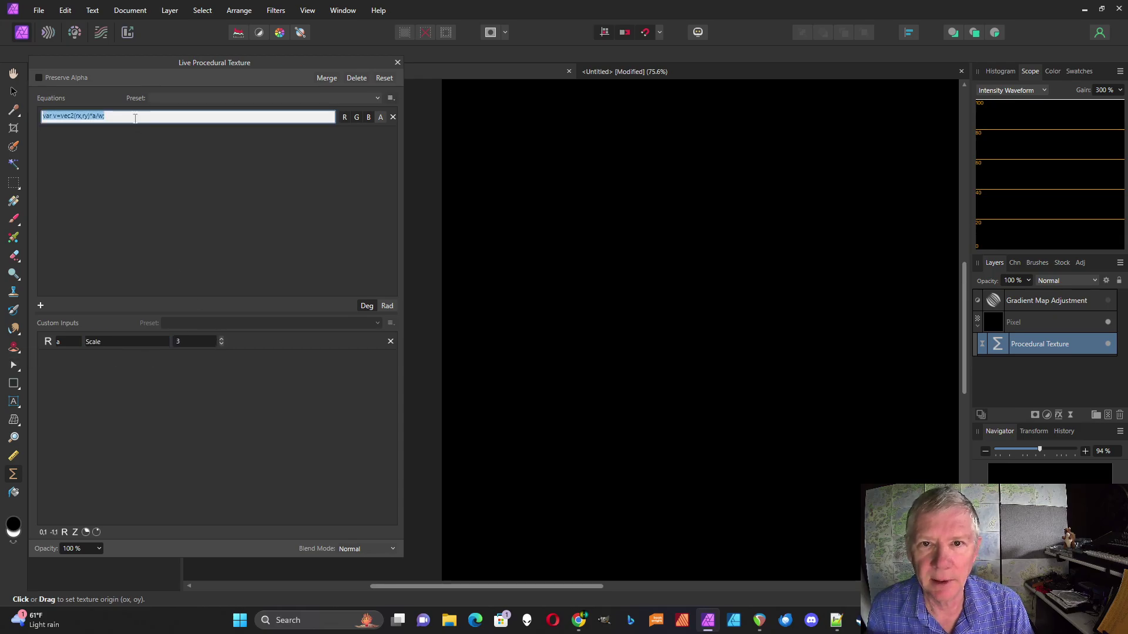
left_click(117, 118)
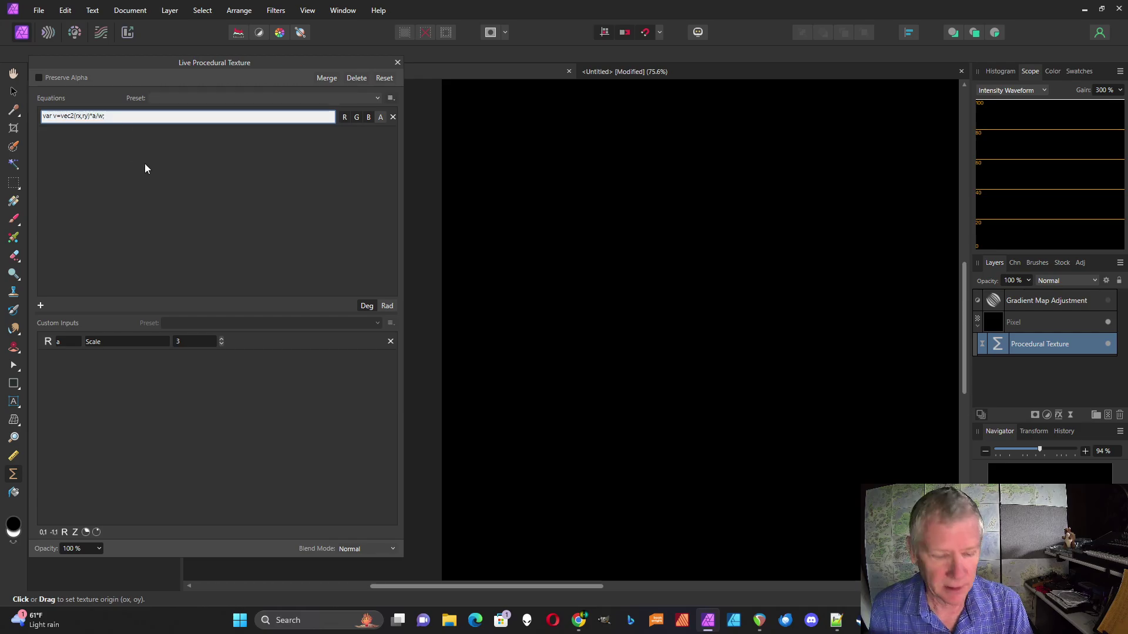
type("p")
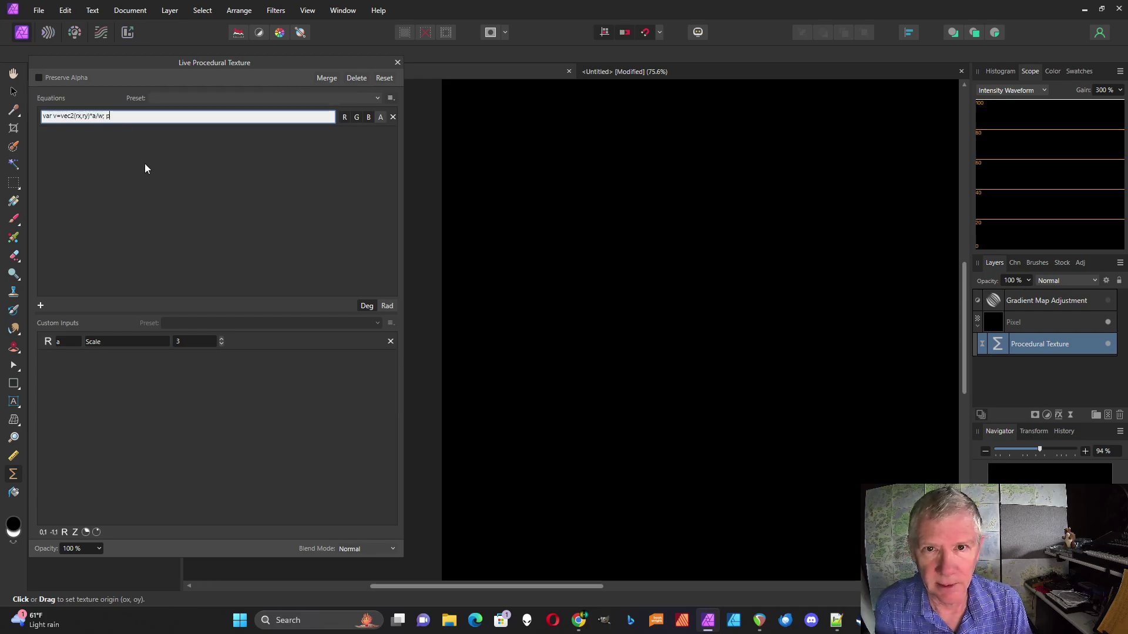
type("erlincub")
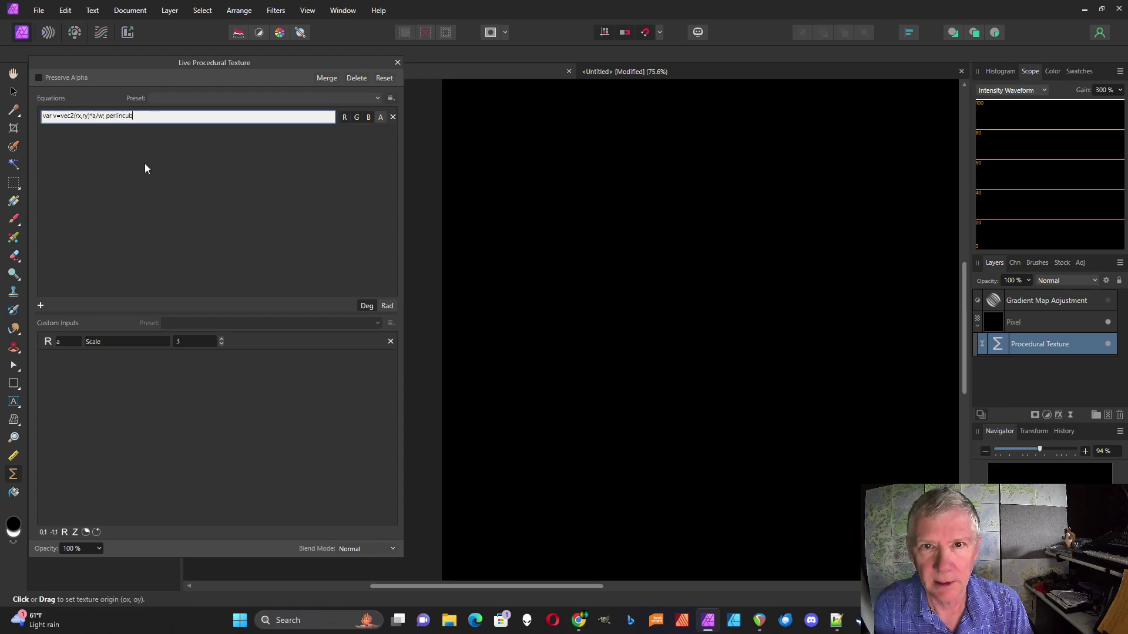
type("ic(v")
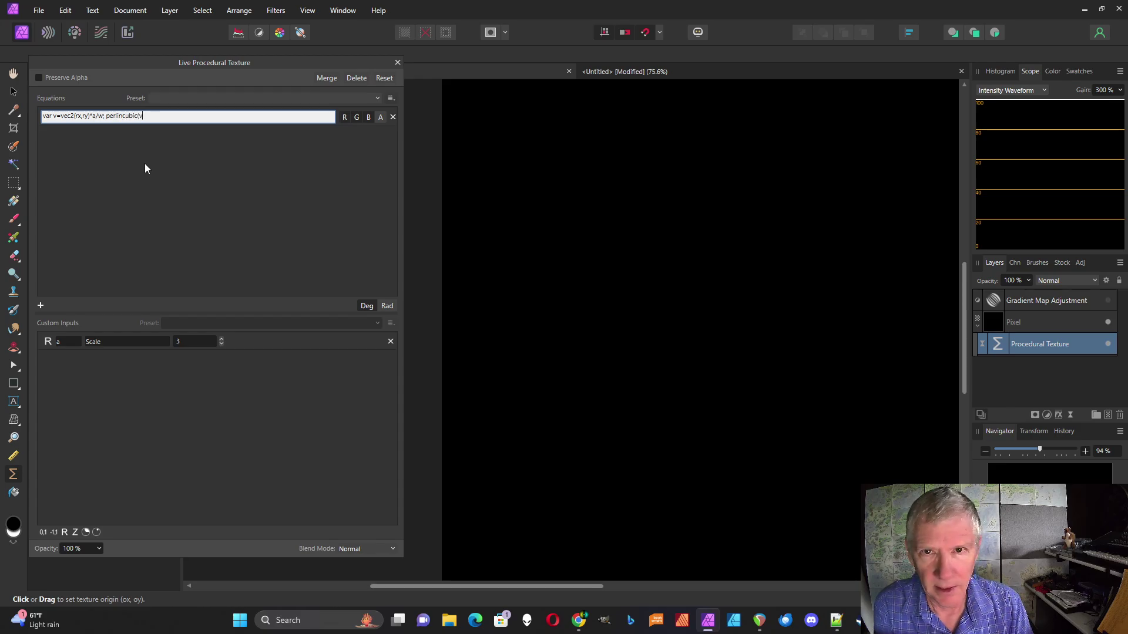
type(",")
type("o")
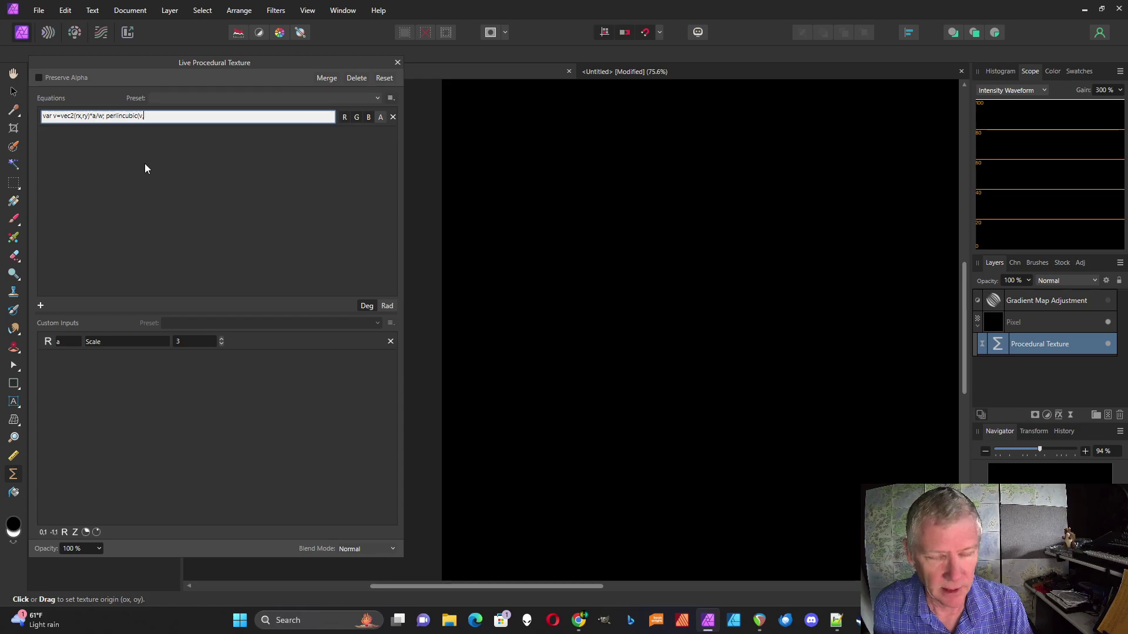
type(",s")
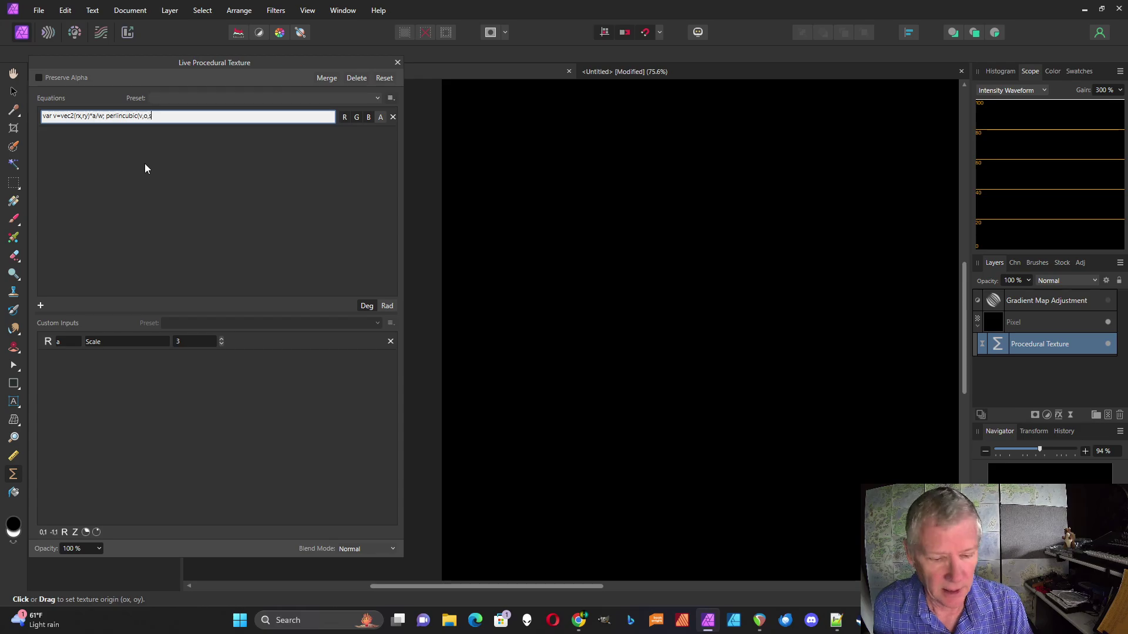
type(")")
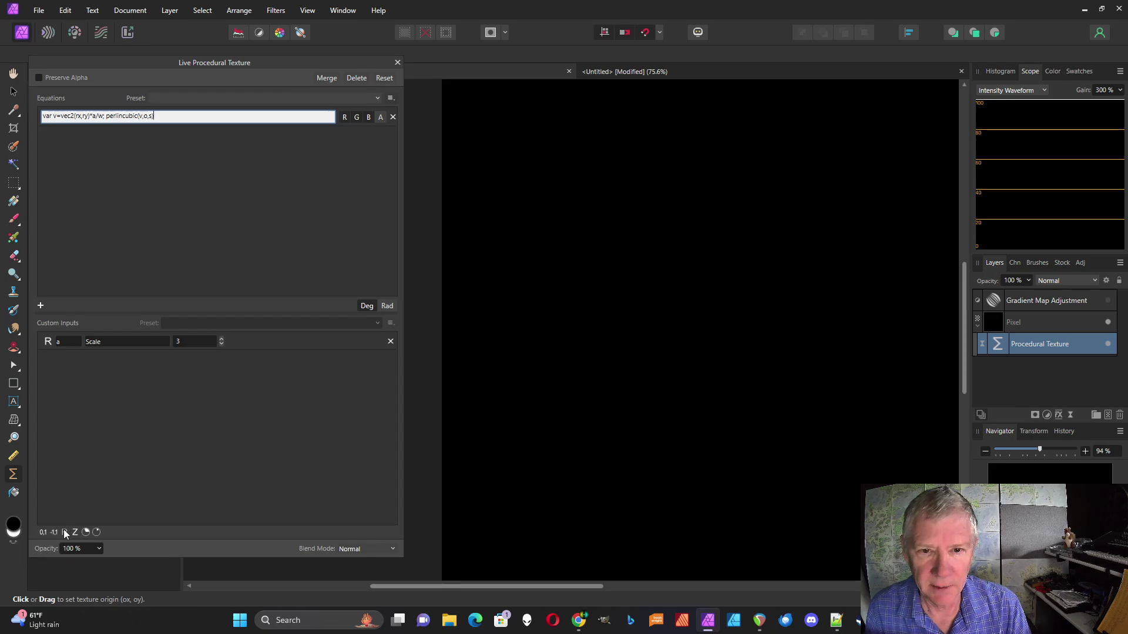
Add a second real-number custom input named o, describe it as Octave and set it to 7
left_click(65, 533)
left_click(69, 360)
type("o")
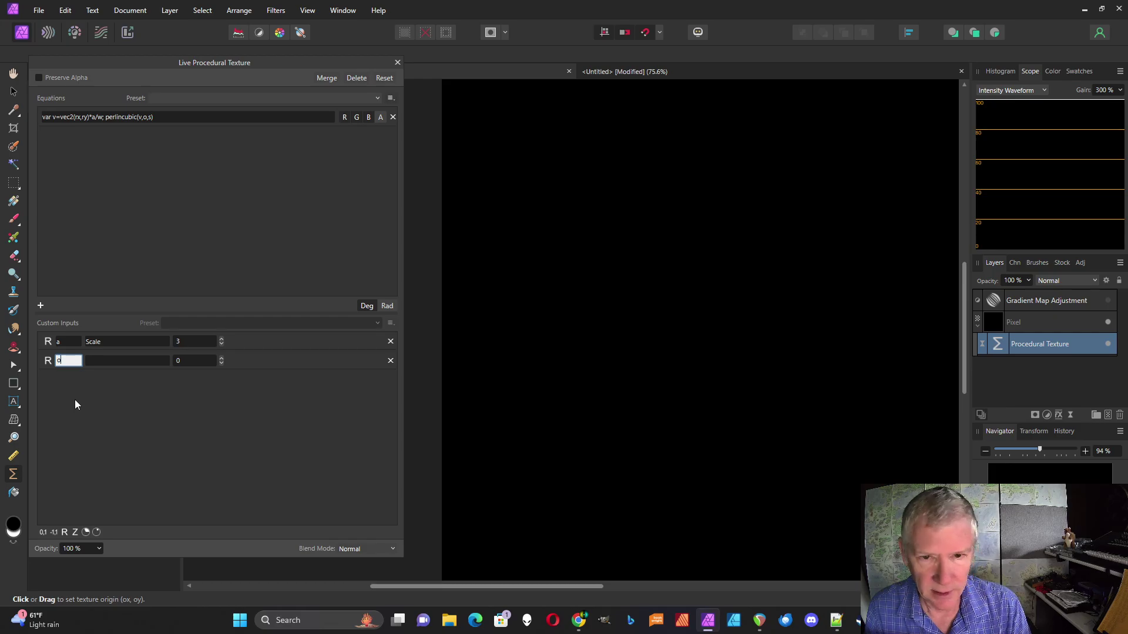
left_click(125, 362)
type("O")
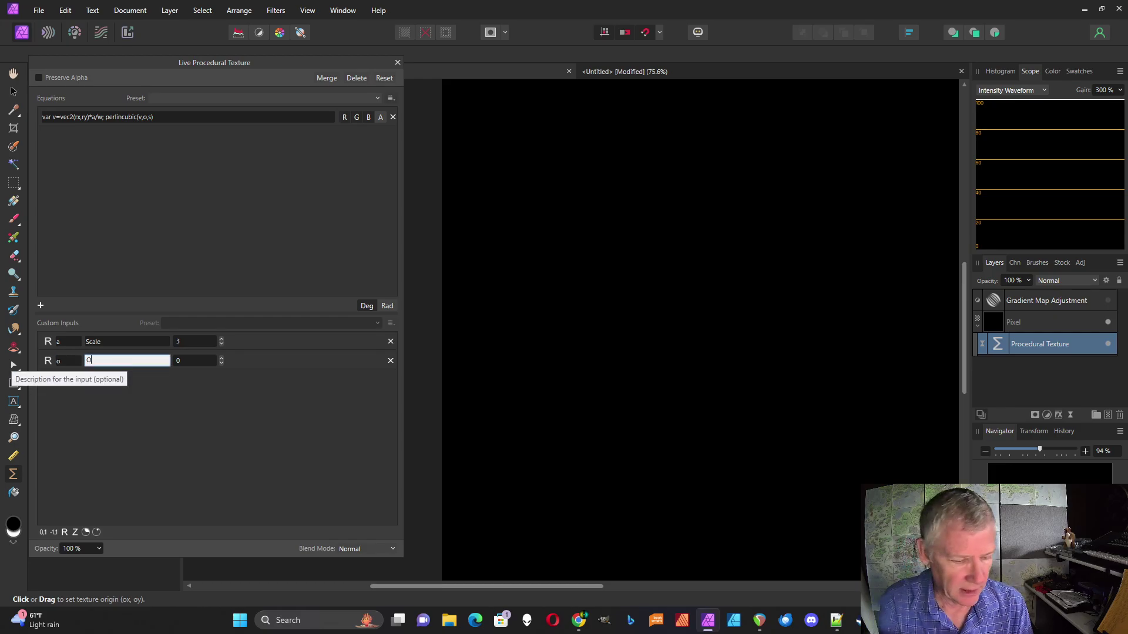
type("c")
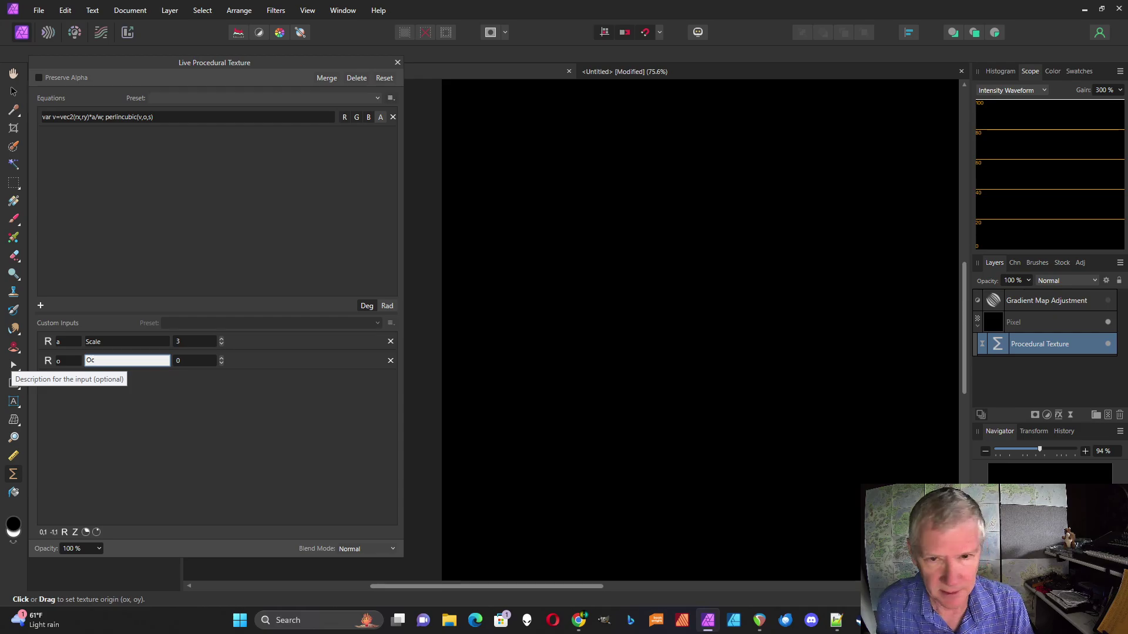
type("ta")
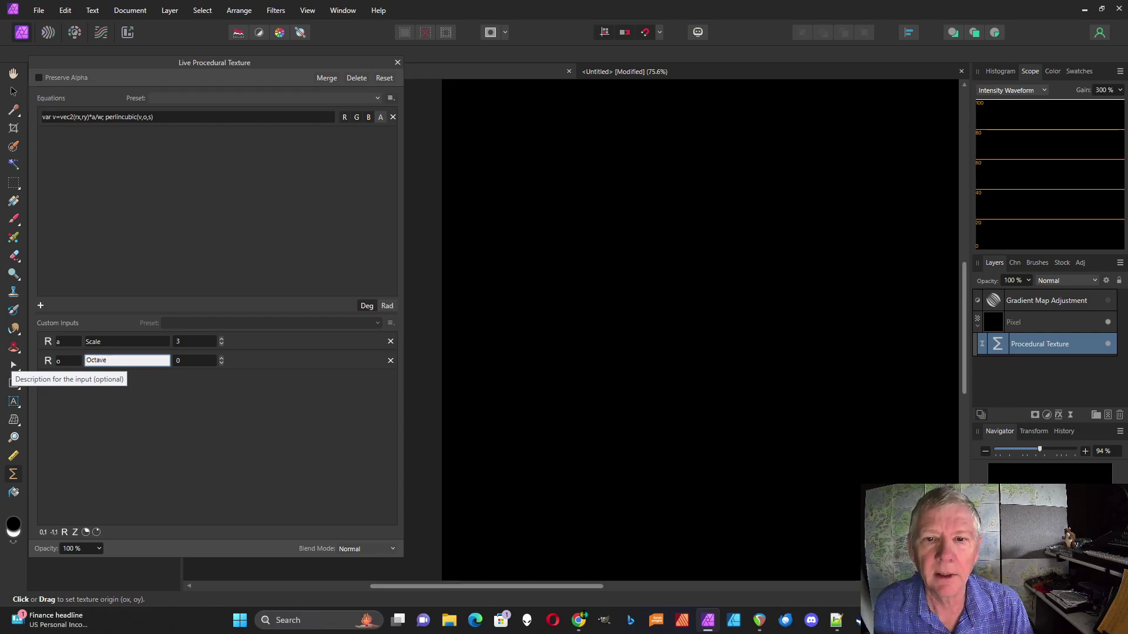
type("ve")
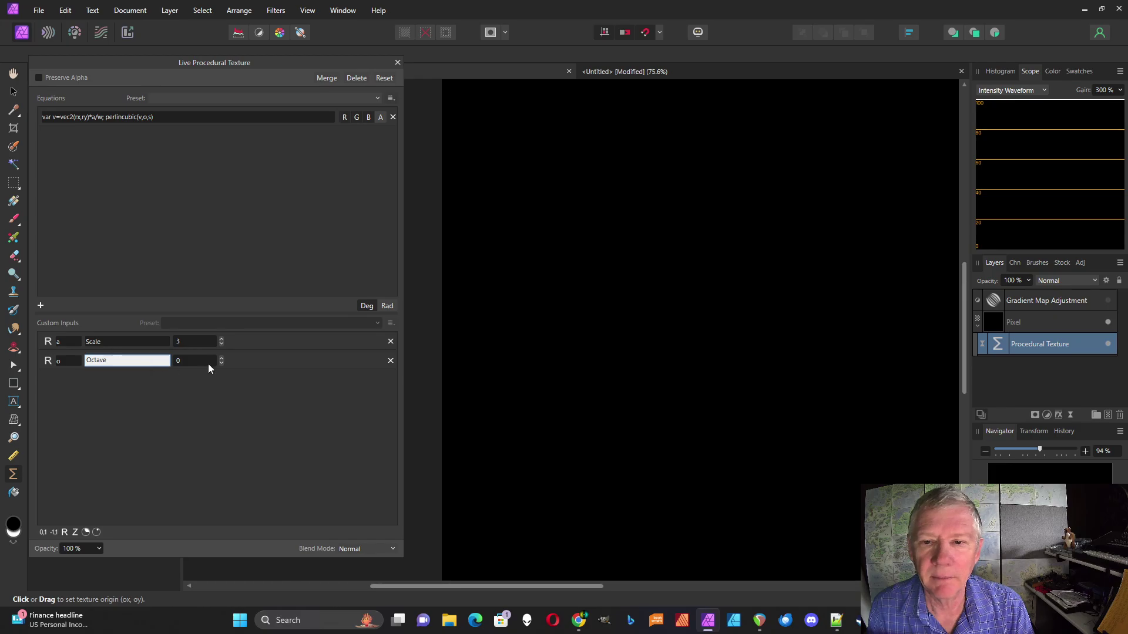
left_click(221, 357)
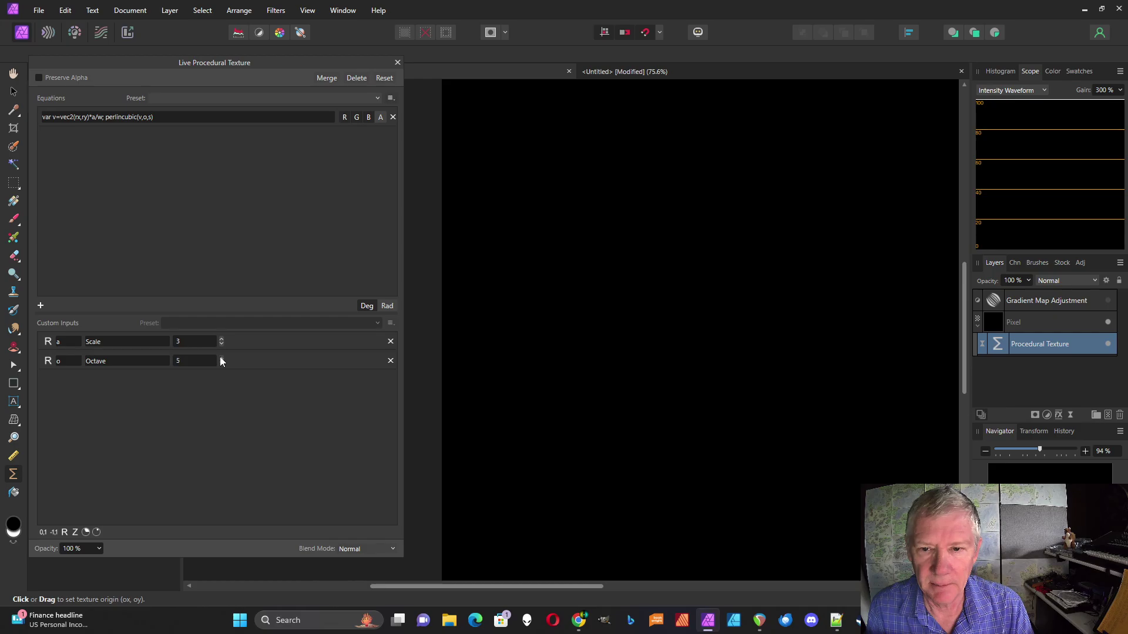
Add a 0-to-1 range custom input named s and describe it as Smooth
left_click(43, 531)
left_click(79, 382)
type("s")
key("Tab")
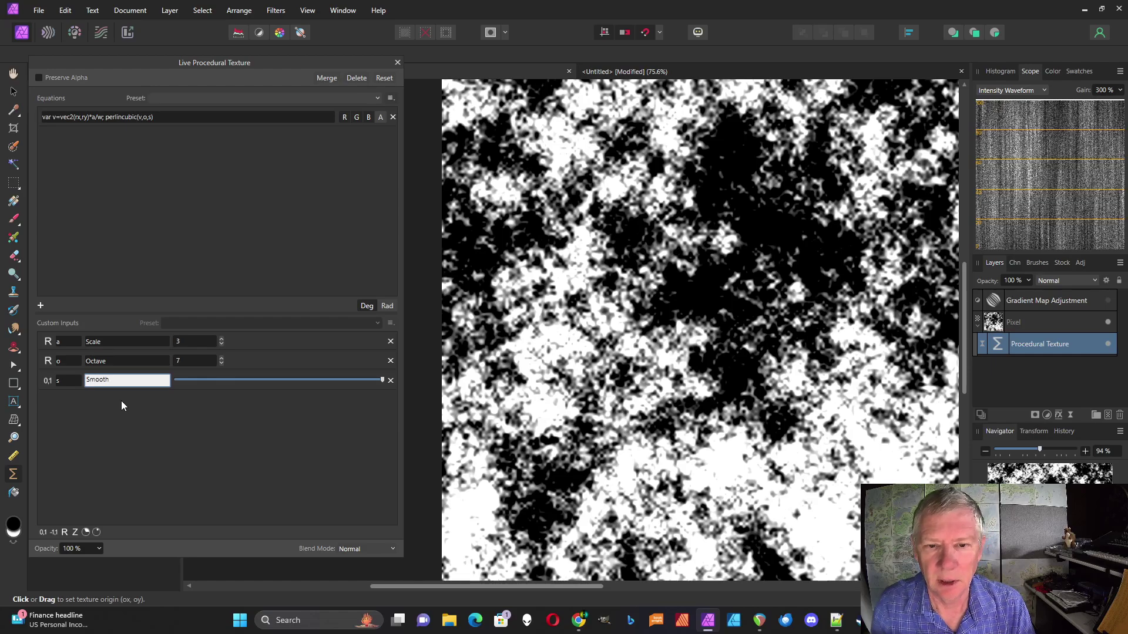
key("Return")
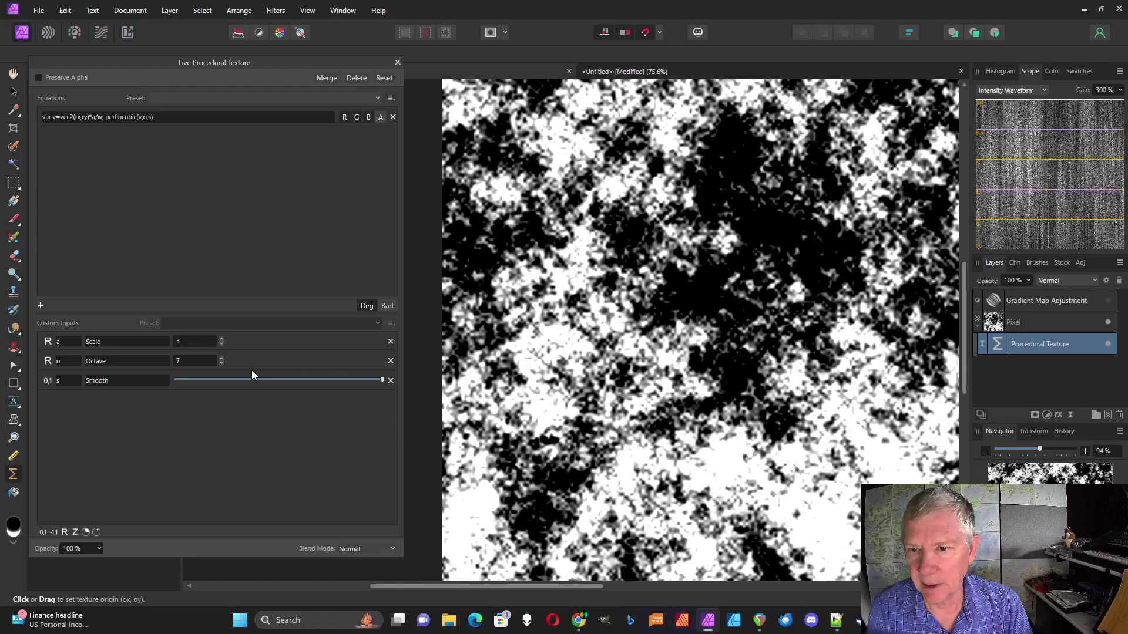
Raise the Octave value step by step to 16
left_click(221, 358)
left_click(221, 358)
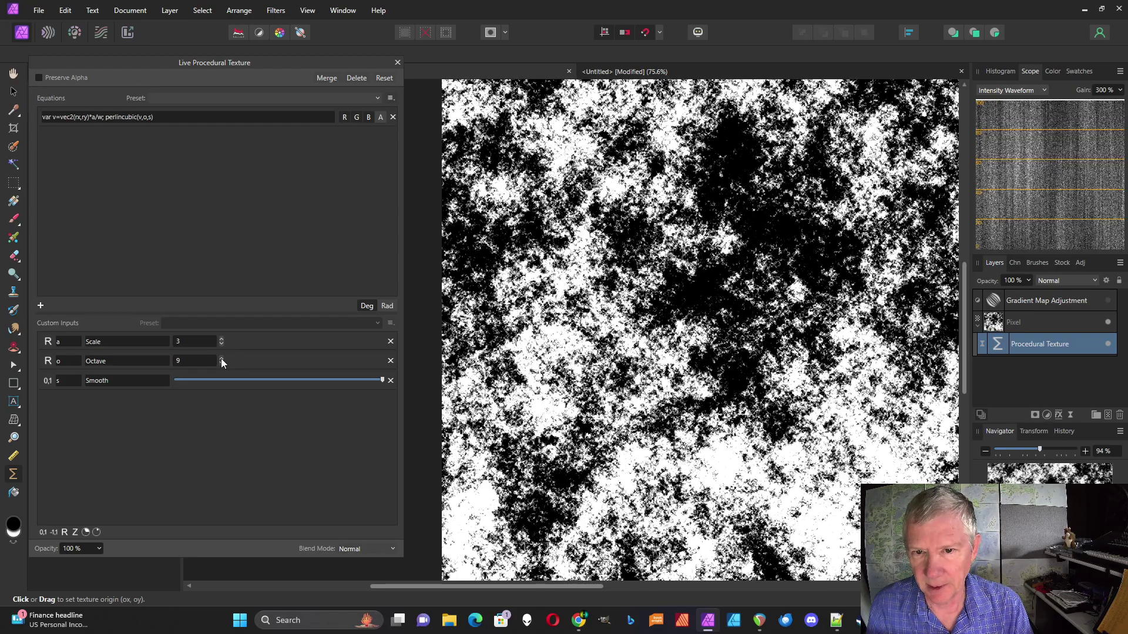
left_click(222, 358)
left_click(221, 357)
left_click(221, 357)
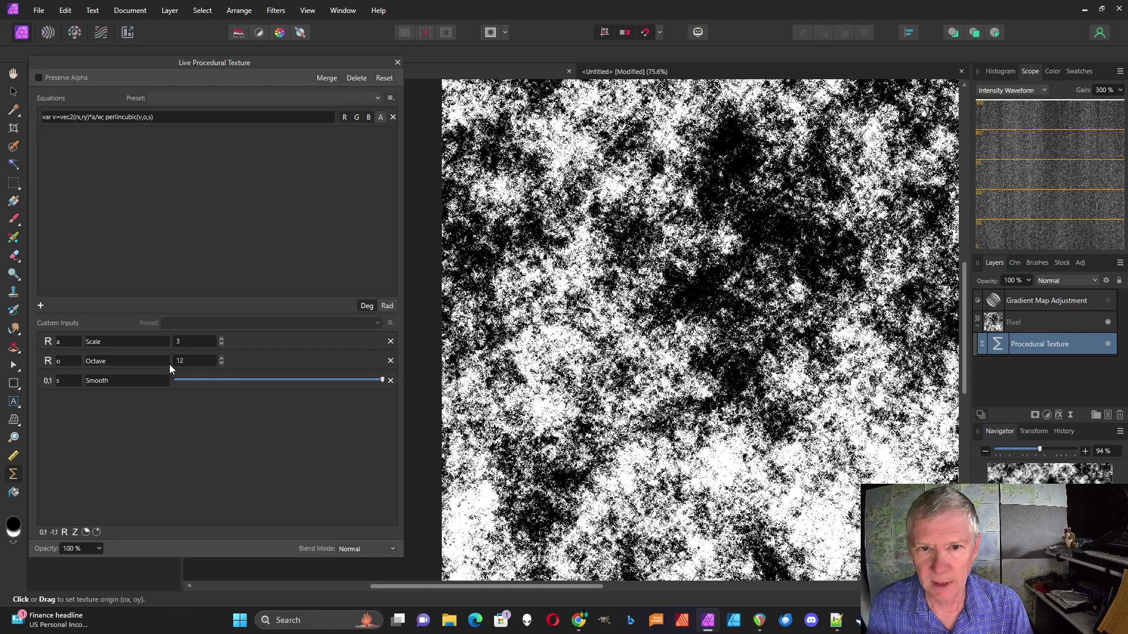
left_click(221, 358)
left_click(221, 357)
left_click(221, 358)
left_click(221, 357)
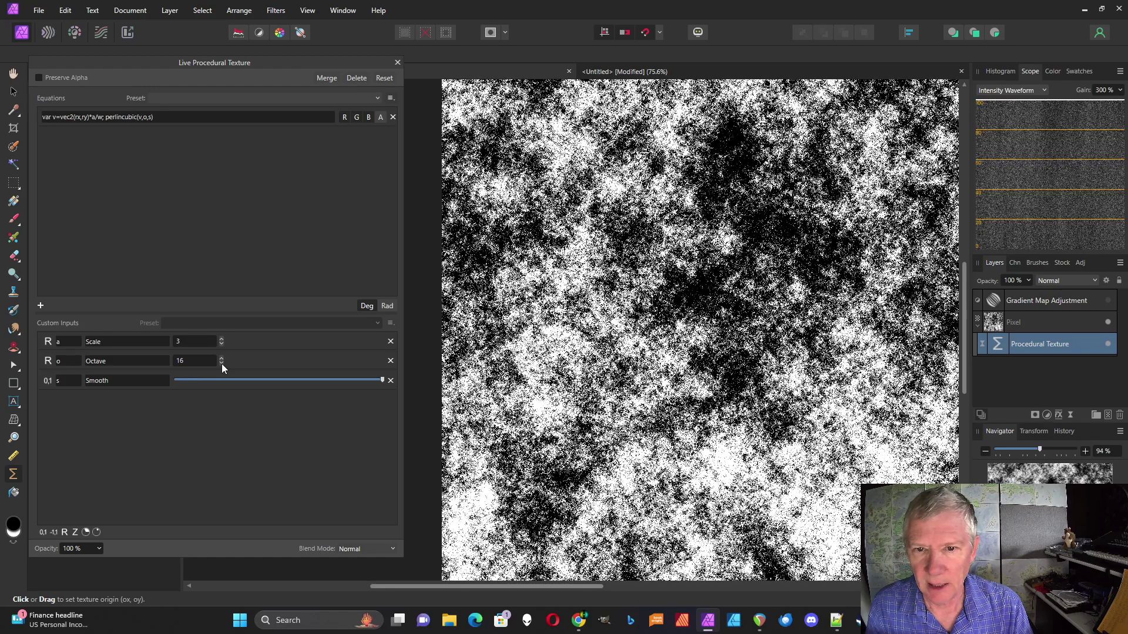
Lower the Octave value to 6
left_click(221, 363)
left_click(221, 363)
left_click(222, 363)
left_click(221, 363)
left_click(221, 363)
left_click(221, 363)
left_click(221, 363)
left_click(222, 363)
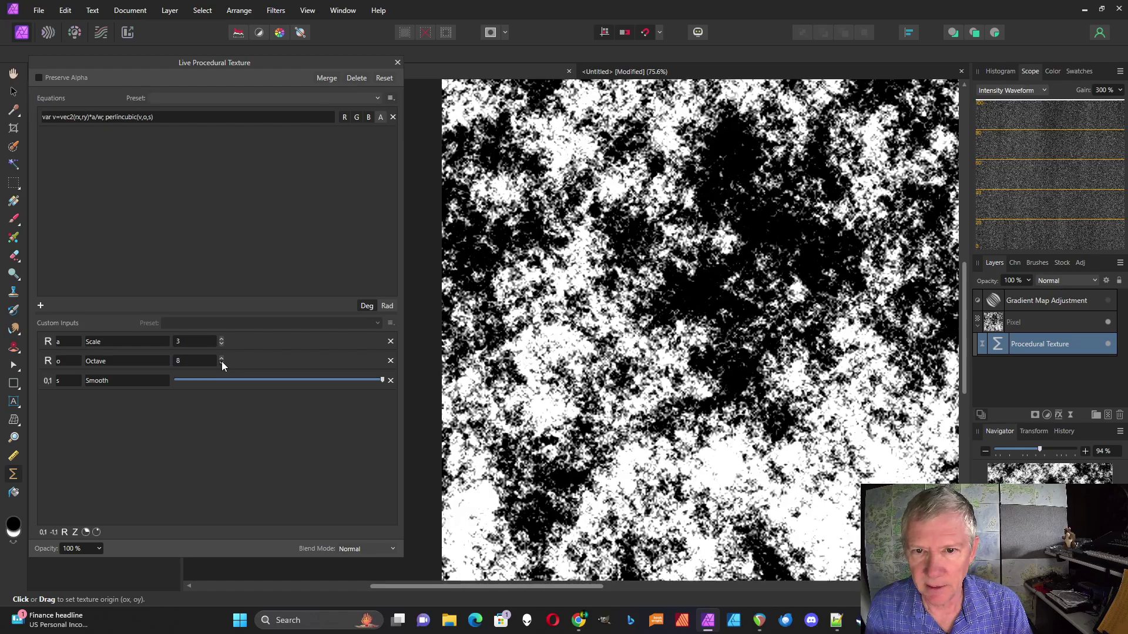
left_click(221, 363)
left_click(221, 363)
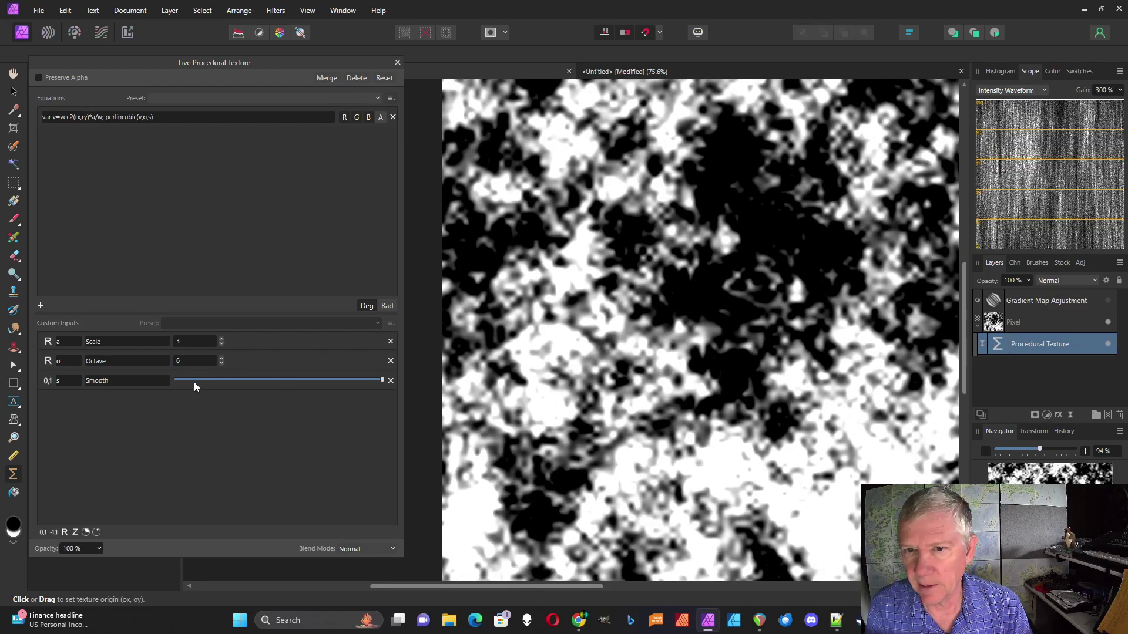
Set the Octave input to 7 and lower the Smooth input to about the middle of its range
left_click(221, 357)
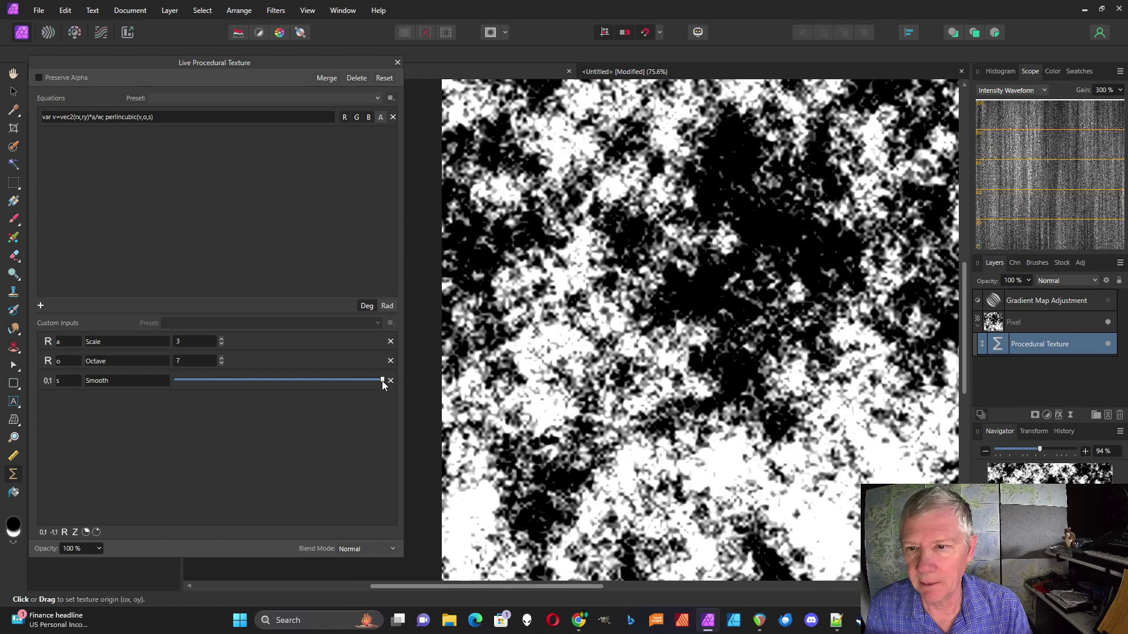
left_click_drag(382, 380, 272, 380)
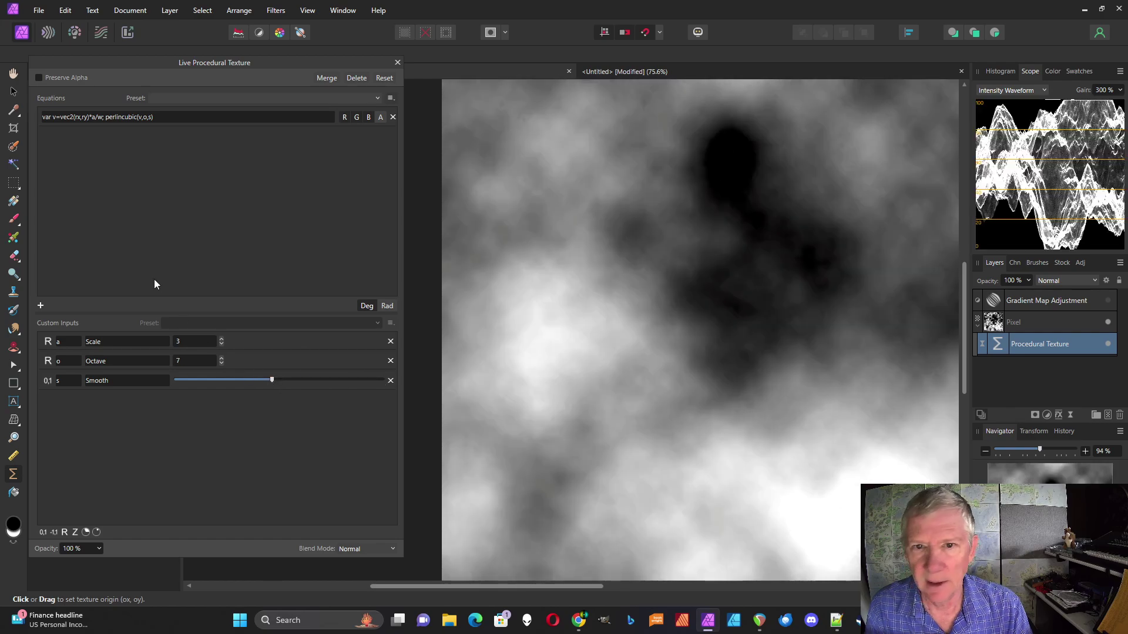
Raise the Scale input step by step to 14, keeping Octave at 7
left_click(222, 339)
left_click(221, 339)
left_click(222, 340)
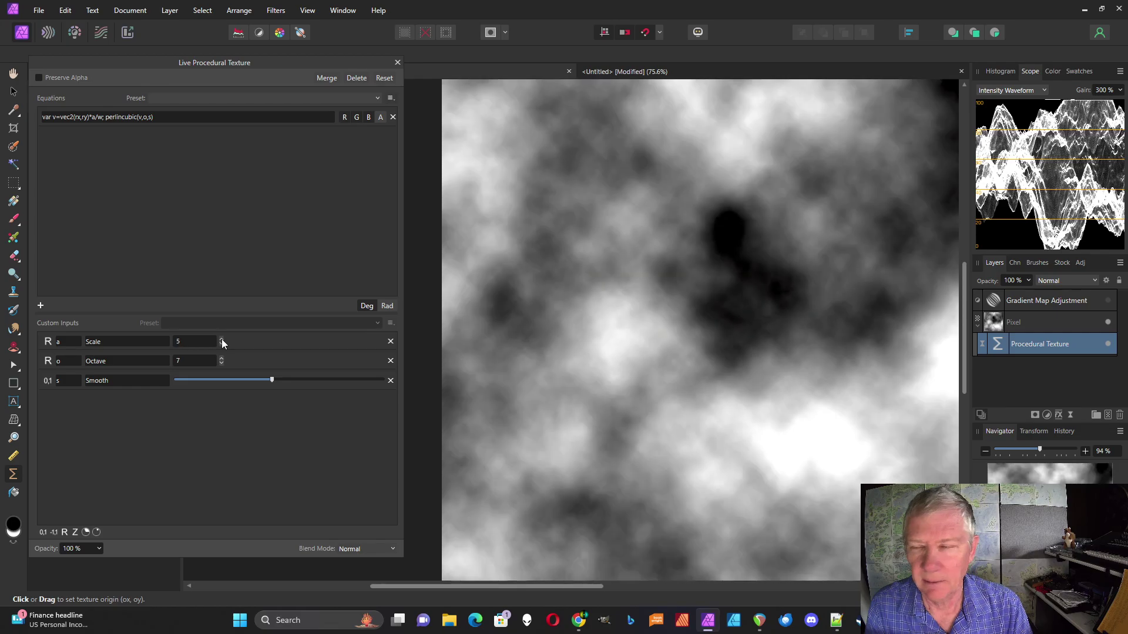
left_click(221, 340)
left_click(221, 340)
left_click(221, 340)
left_click(222, 339)
left_click(221, 340)
left_click(221, 339)
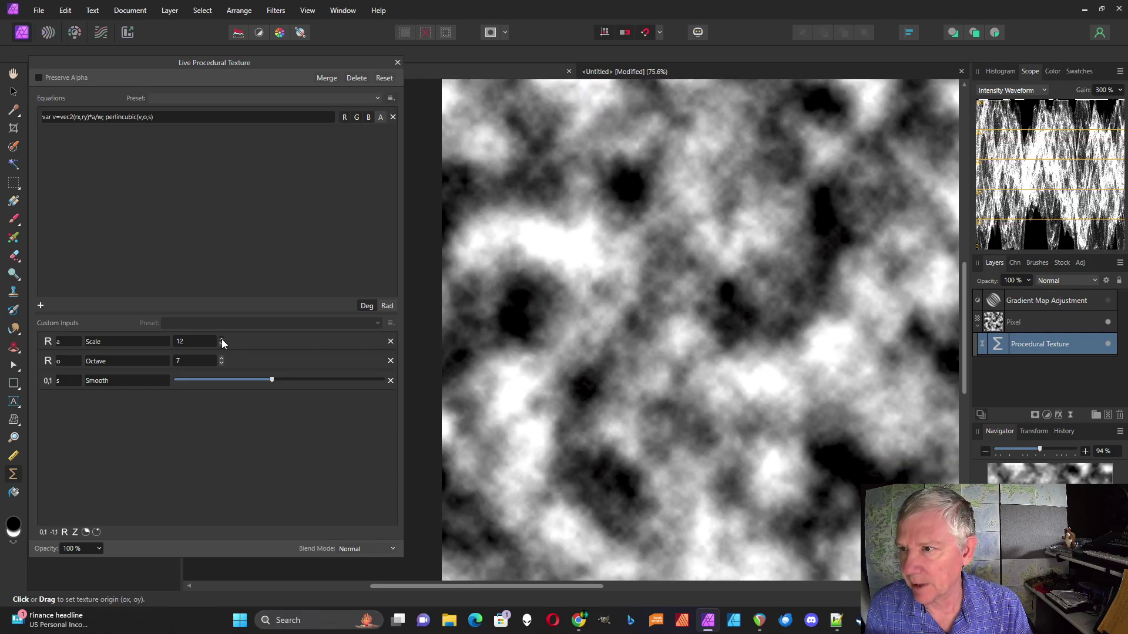
left_click(222, 340)
left_click(222, 340)
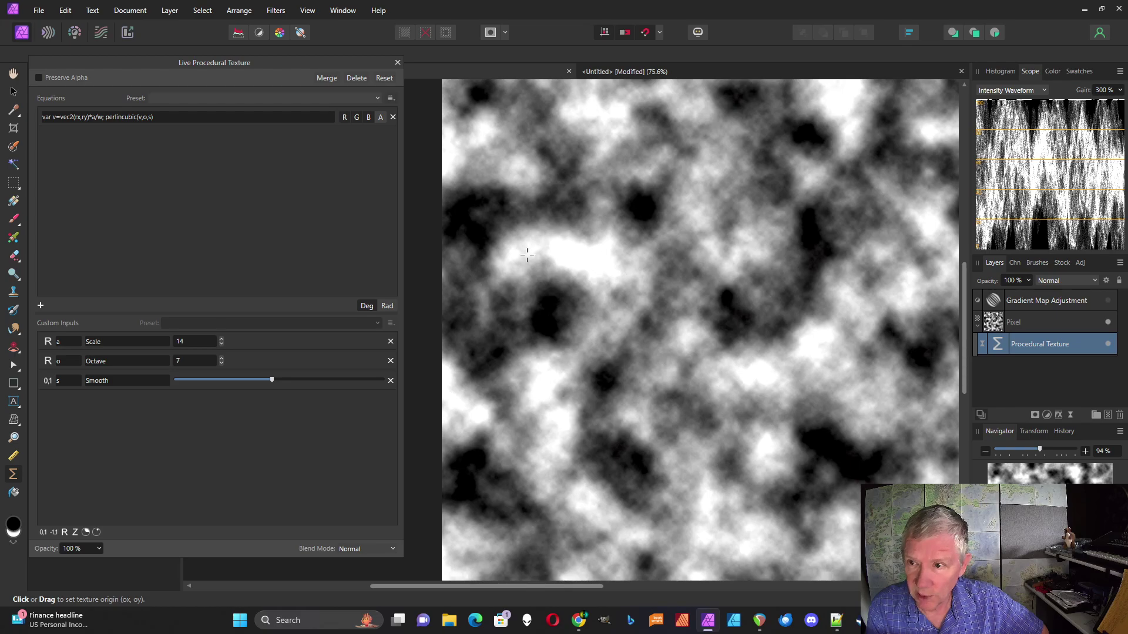
left_click(222, 358)
left_click(222, 358)
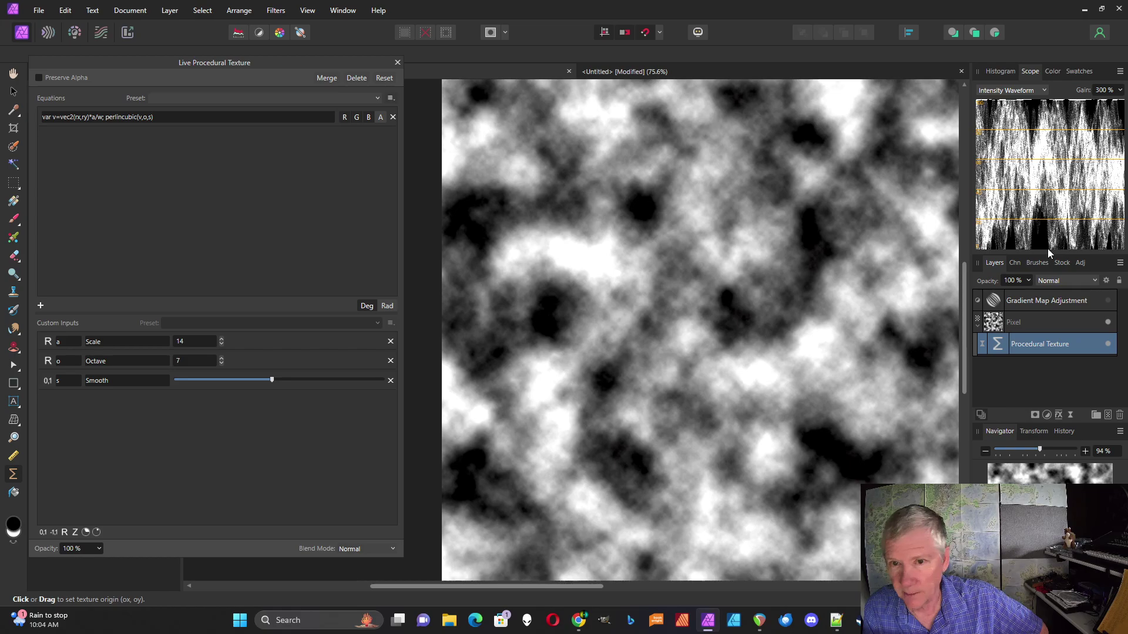
Change the noise function in the equation from perlincubic to perlinhcubic
left_click(124, 117)
left_click(124, 117)
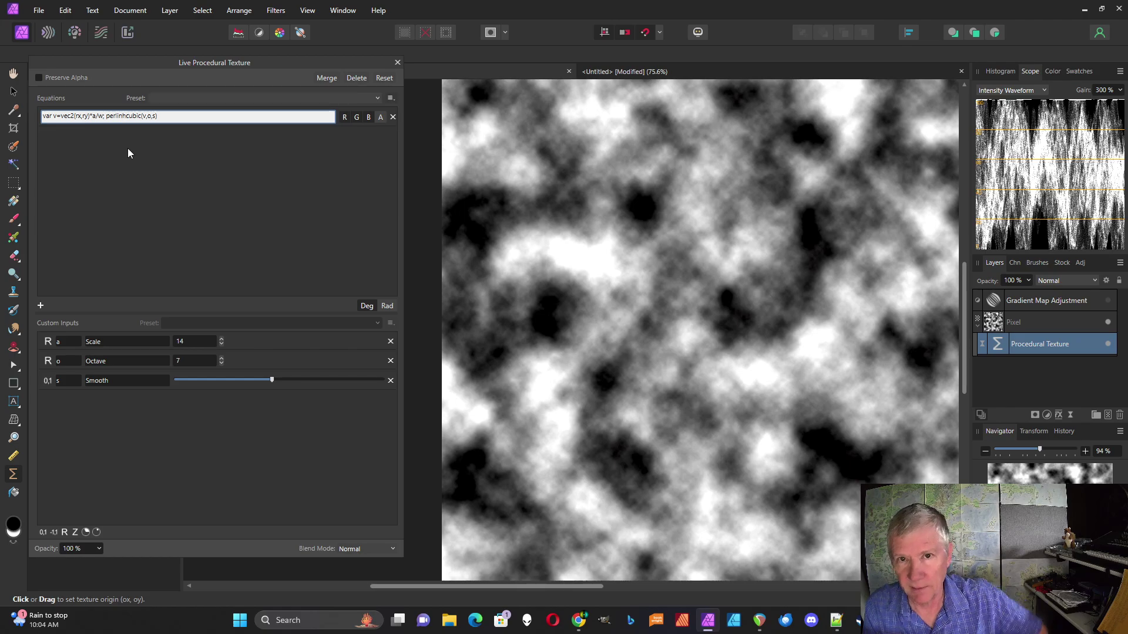
key("Return")
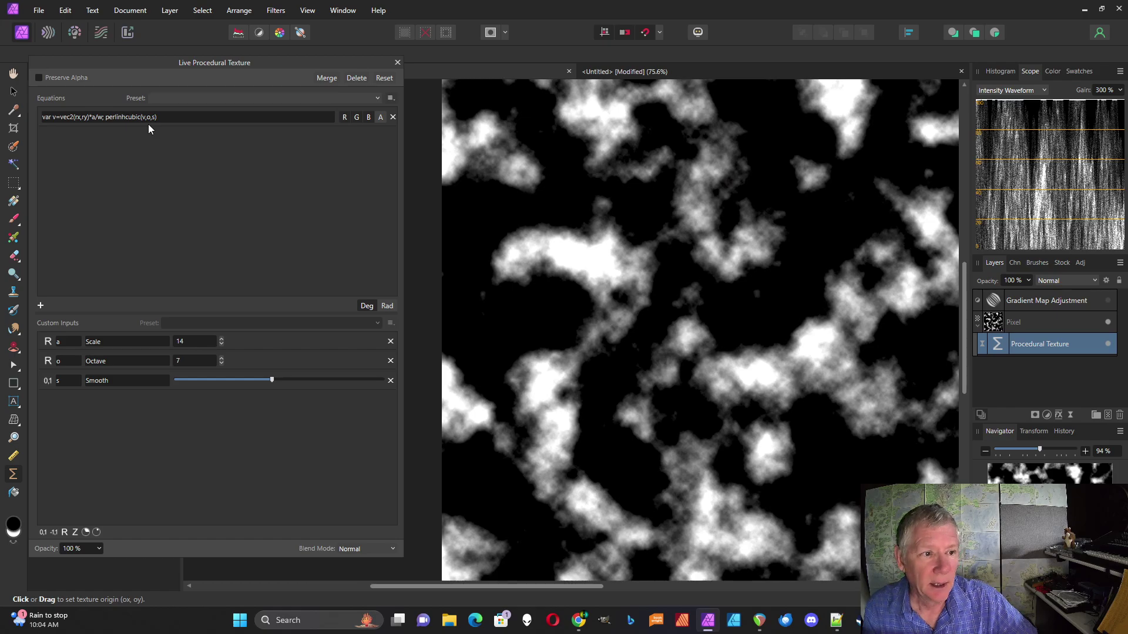
Wrap the noise function in an absolute value so the expression reads abs(perlinhcubic(v,o,s))
left_click(107, 119)
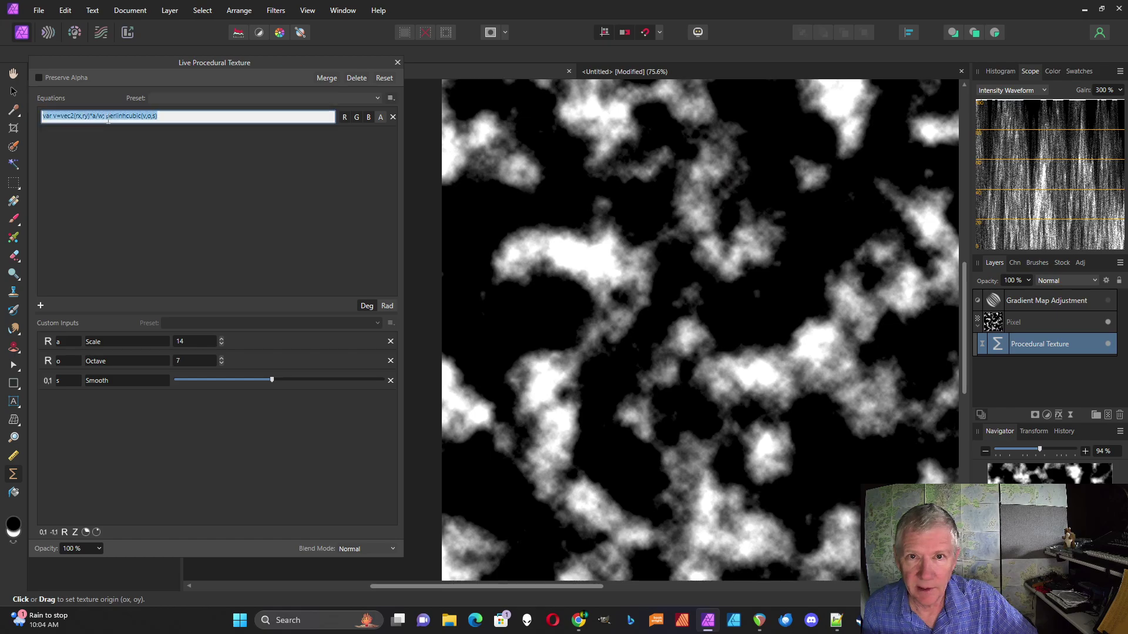
left_click(109, 120)
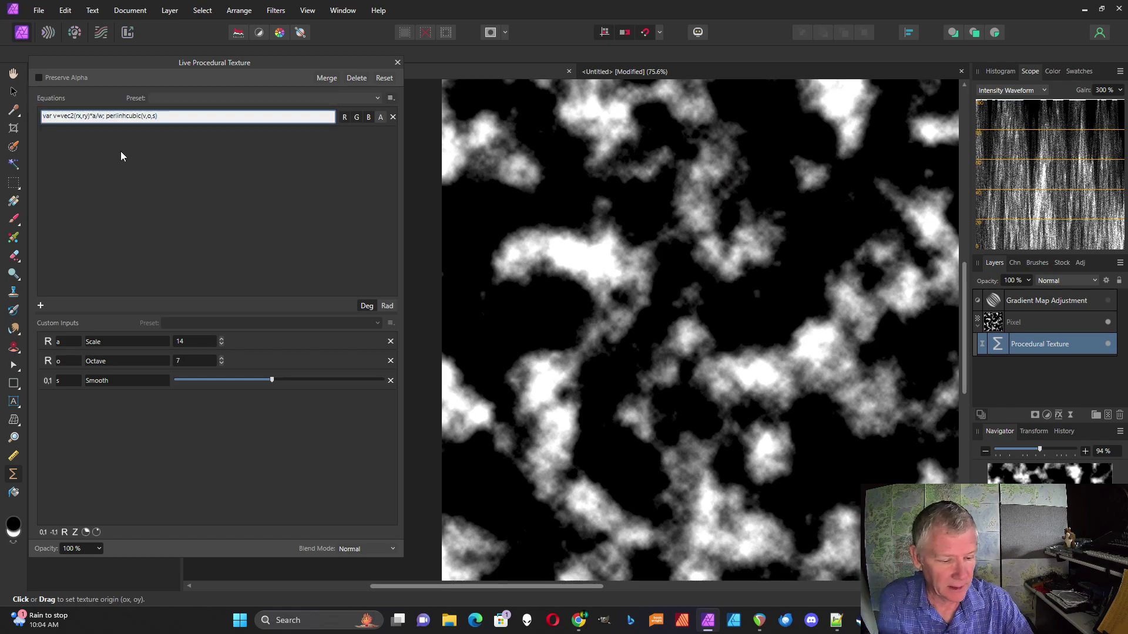
type("abs(")
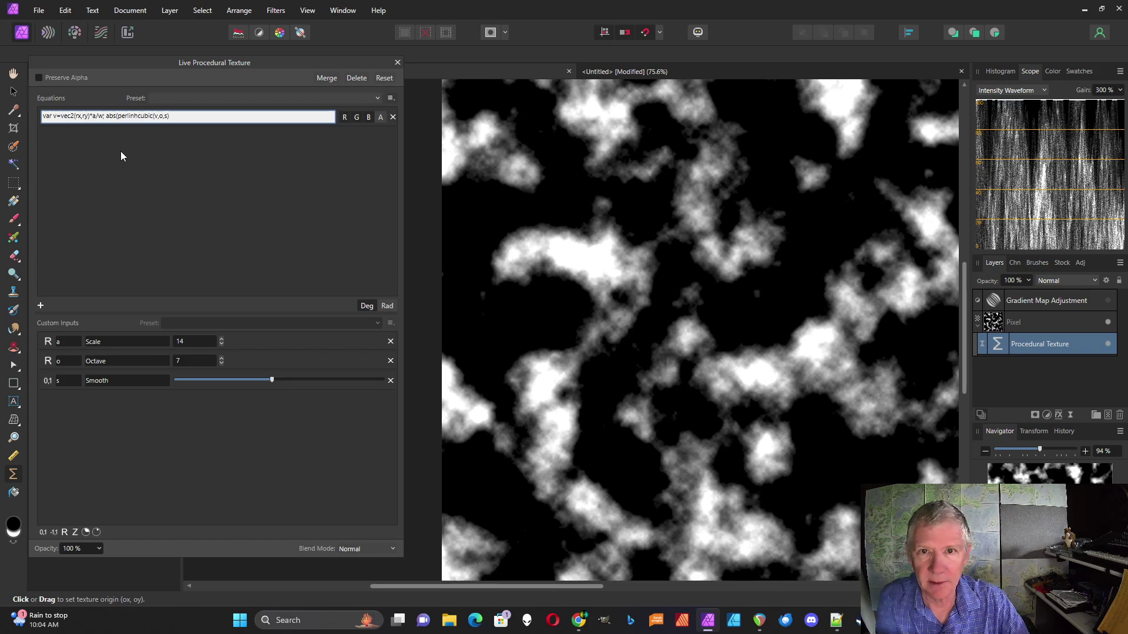
left_click(172, 121)
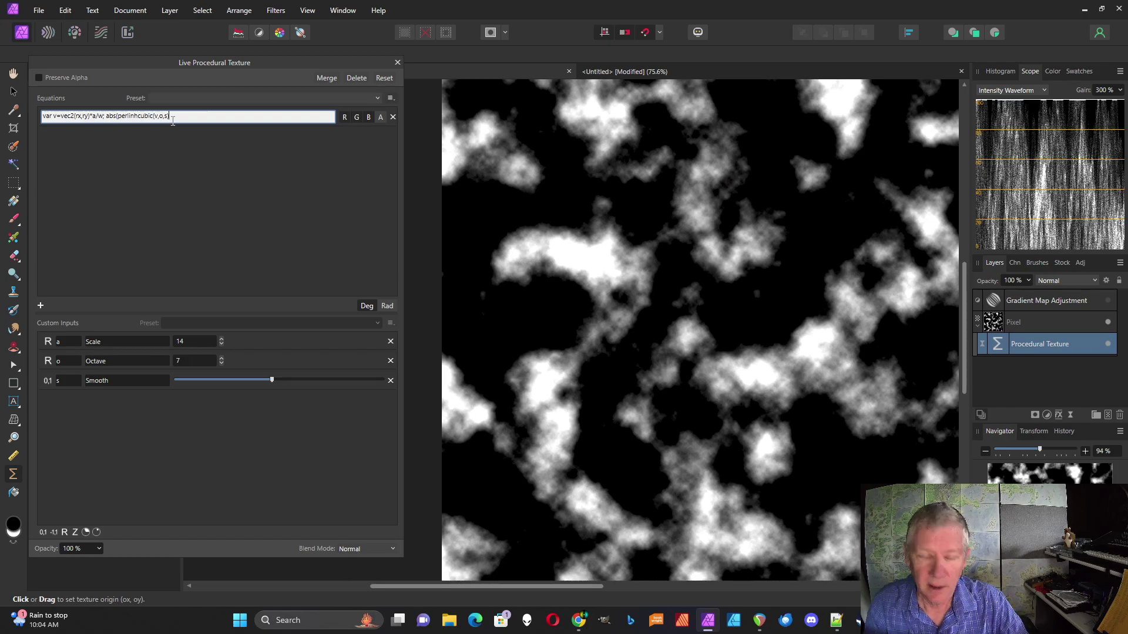
type(")")
key("Return")
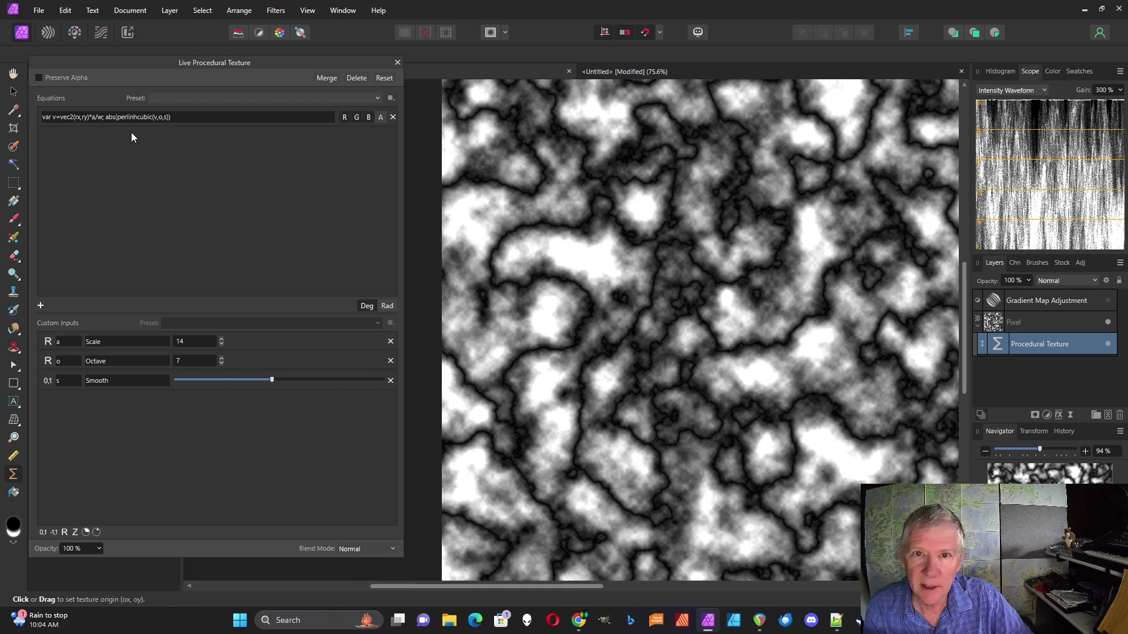
Replace the abs function with osc so the expression reads osc(perlinhcubic(v,o,s))
left_click(116, 119)
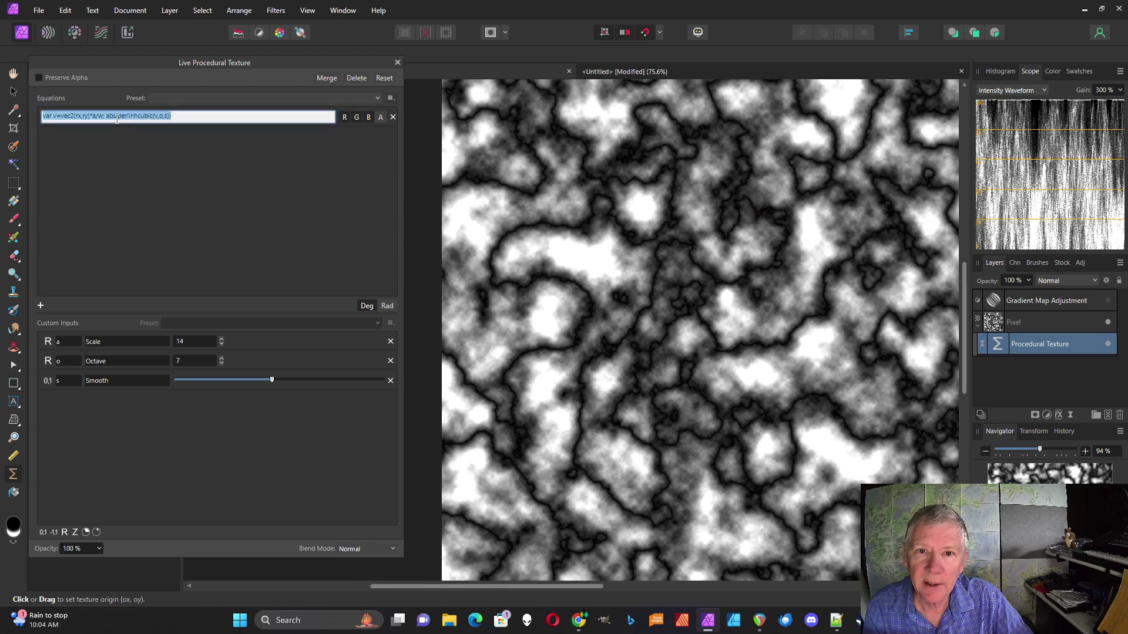
left_click(117, 118)
key("BackSpace")
key("BackSpace")
key("BackSpace")
key("BackSpace")
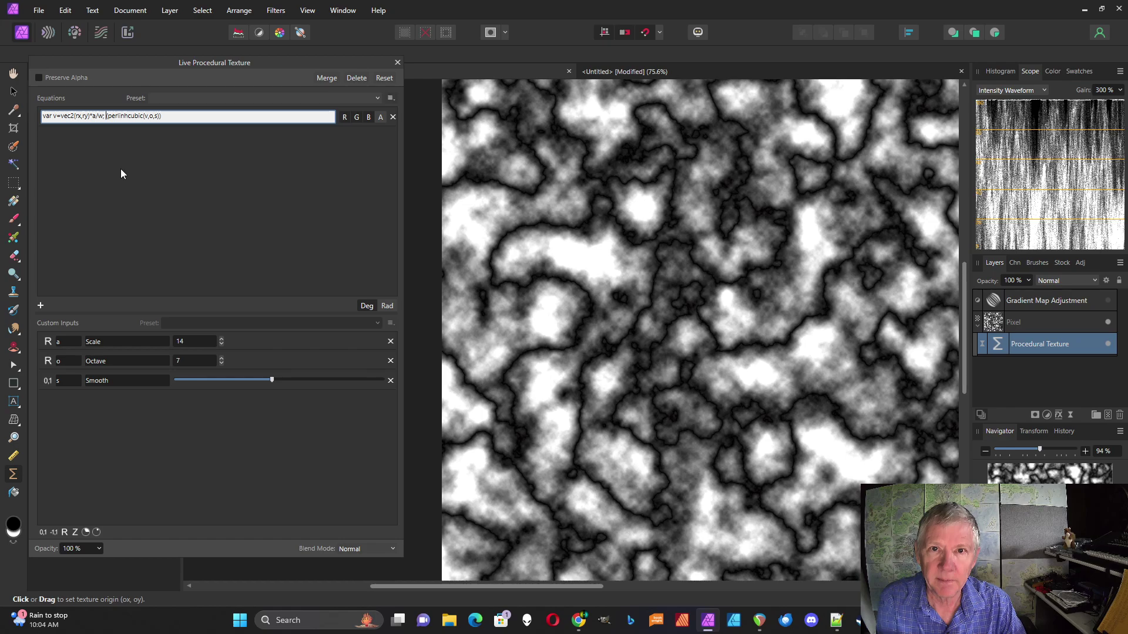
type("osc(")
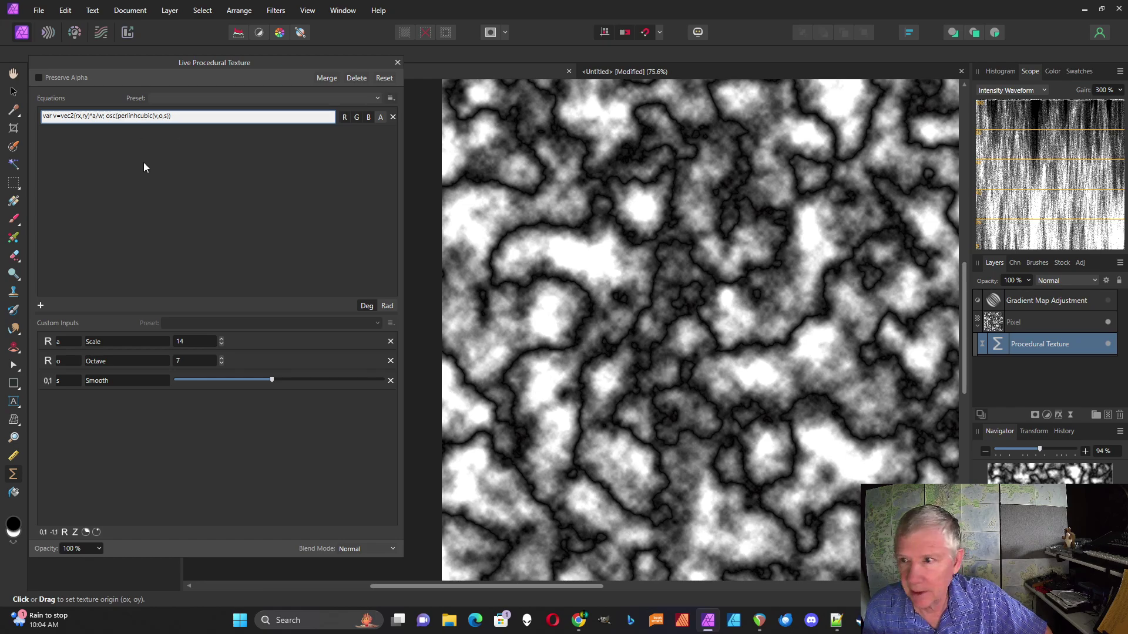
key("Return")
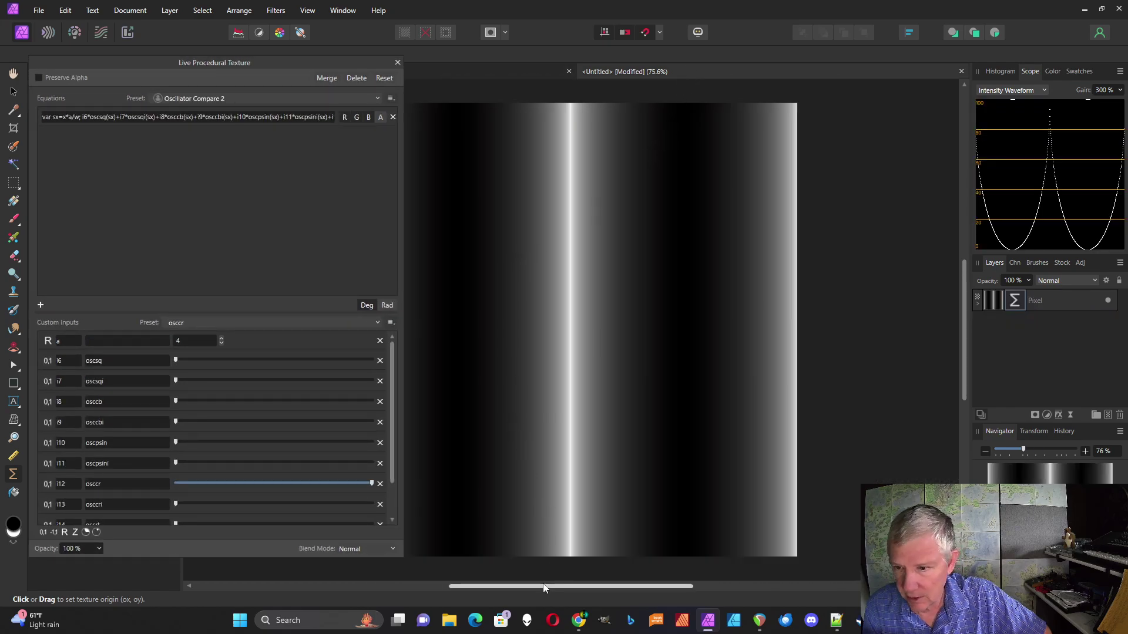
Examine the osccr waveform and the oscillator inputs in the Oscillator Compare 2 example, and return to the noise texture document
left_click_drag(543, 588, 477, 591)
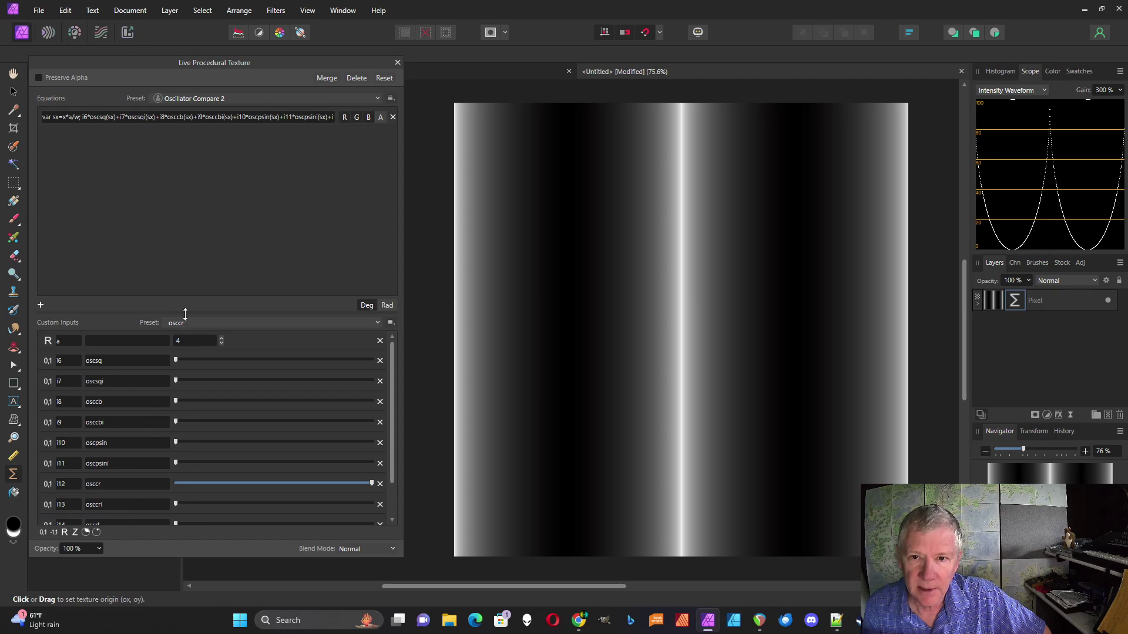
left_click_drag(179, 309, 155, 269)
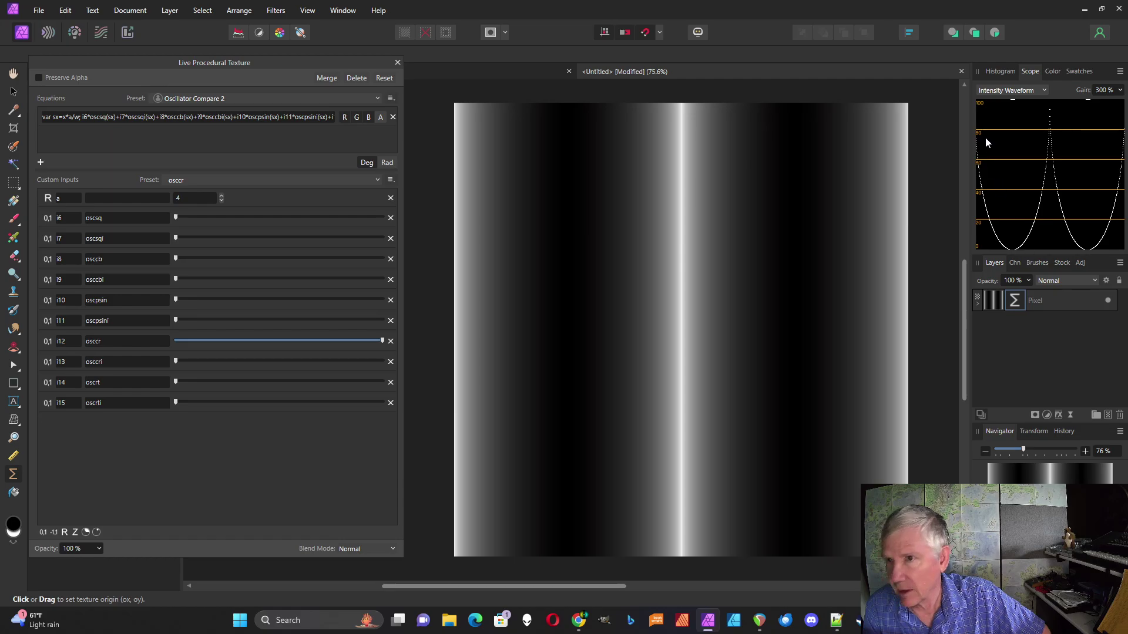
left_click(504, 76)
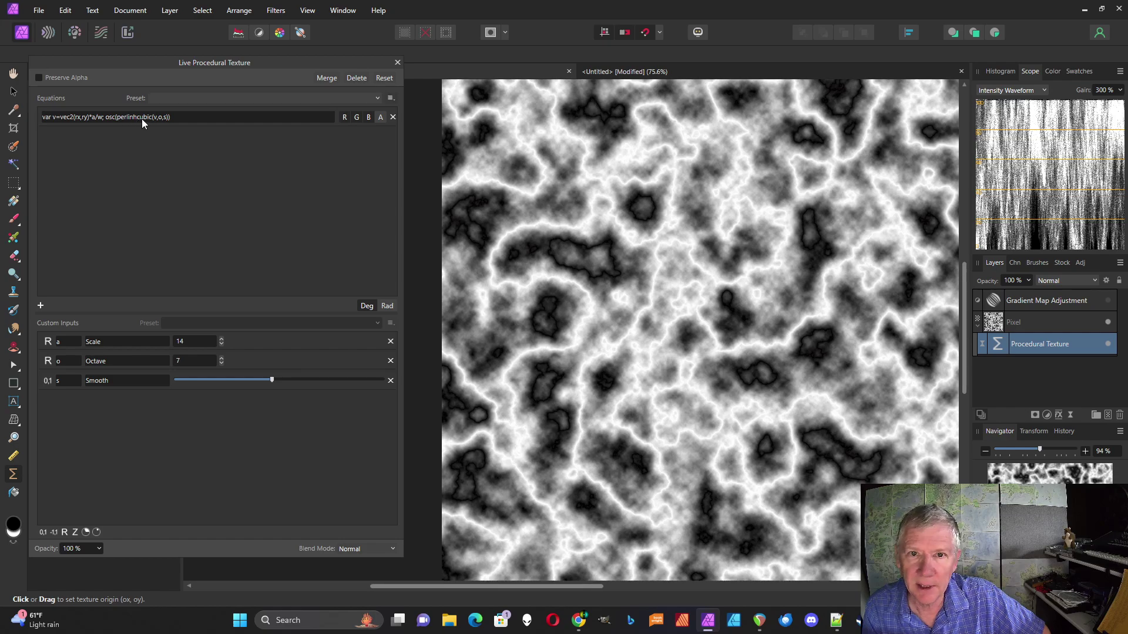
Change the oscillator function from osc to osccr so the expression reads osccr(perlinhcubic(v,o,s))
left_click(117, 118)
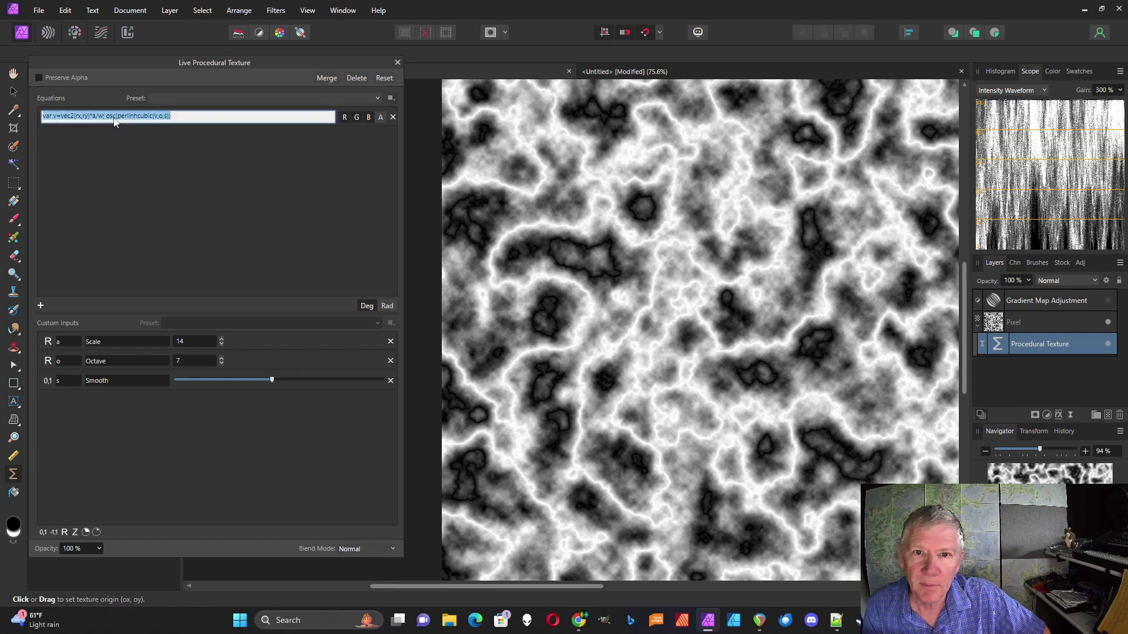
left_click(116, 116)
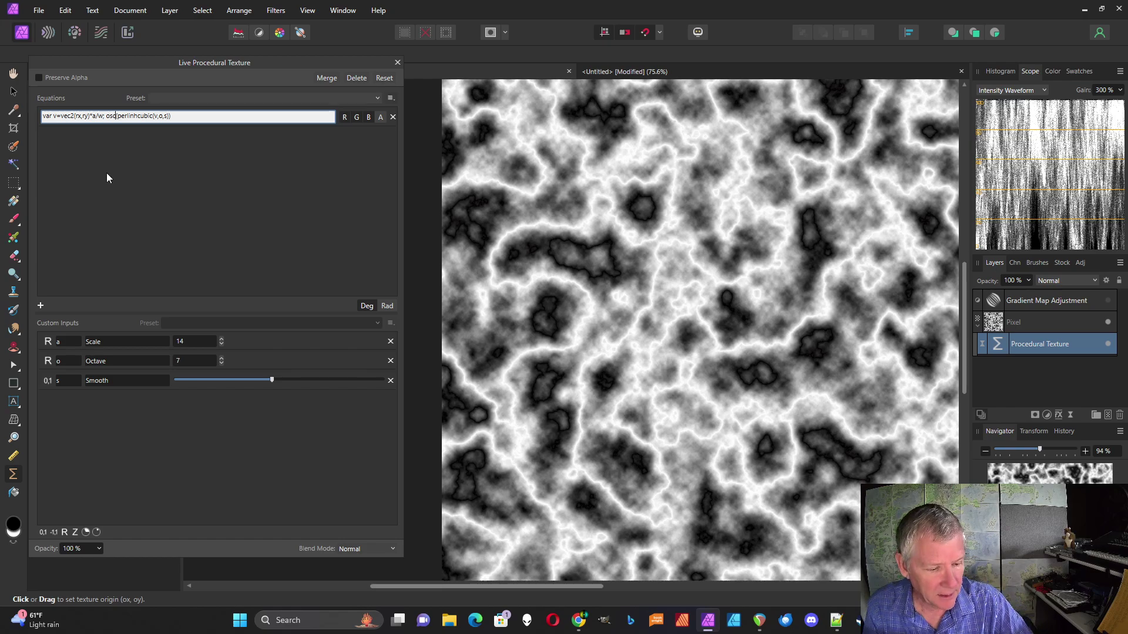
type("cr")
key("Return")
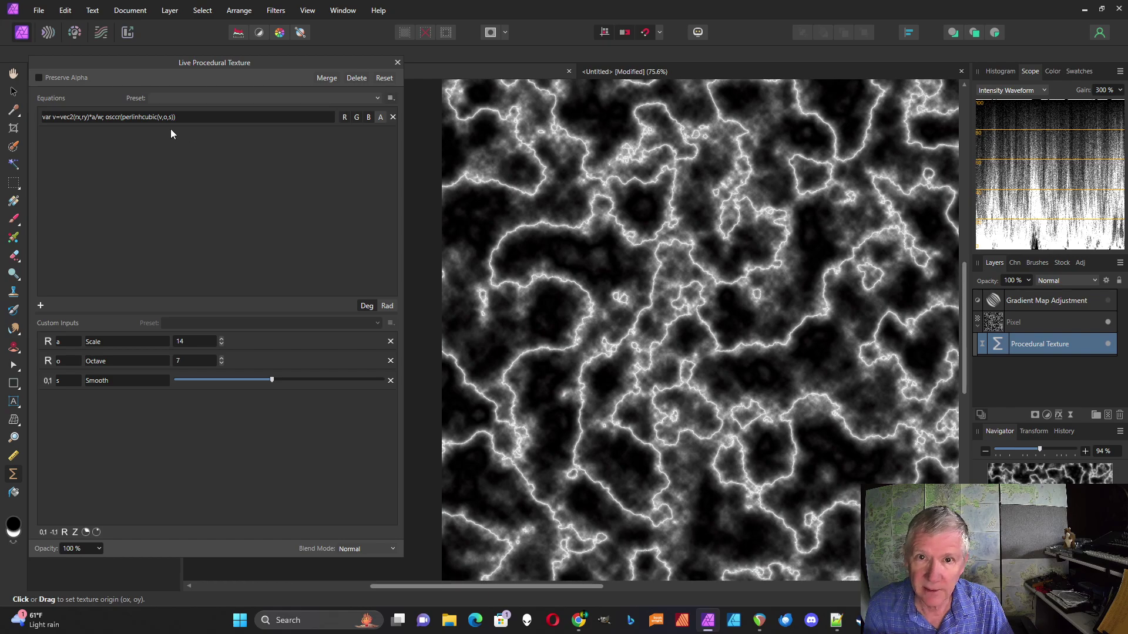
Duplicate the osccr(perlinhcubic(v,o,s)) term within the equation and add the copy to the original with a plus sign
left_click(105, 120)
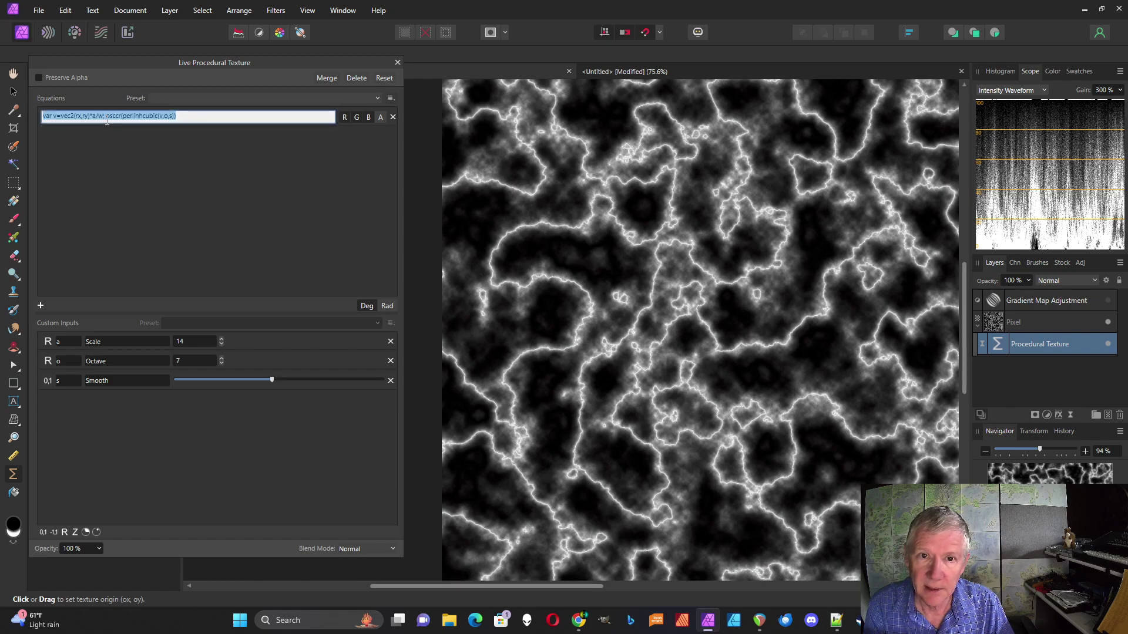
left_click(107, 120)
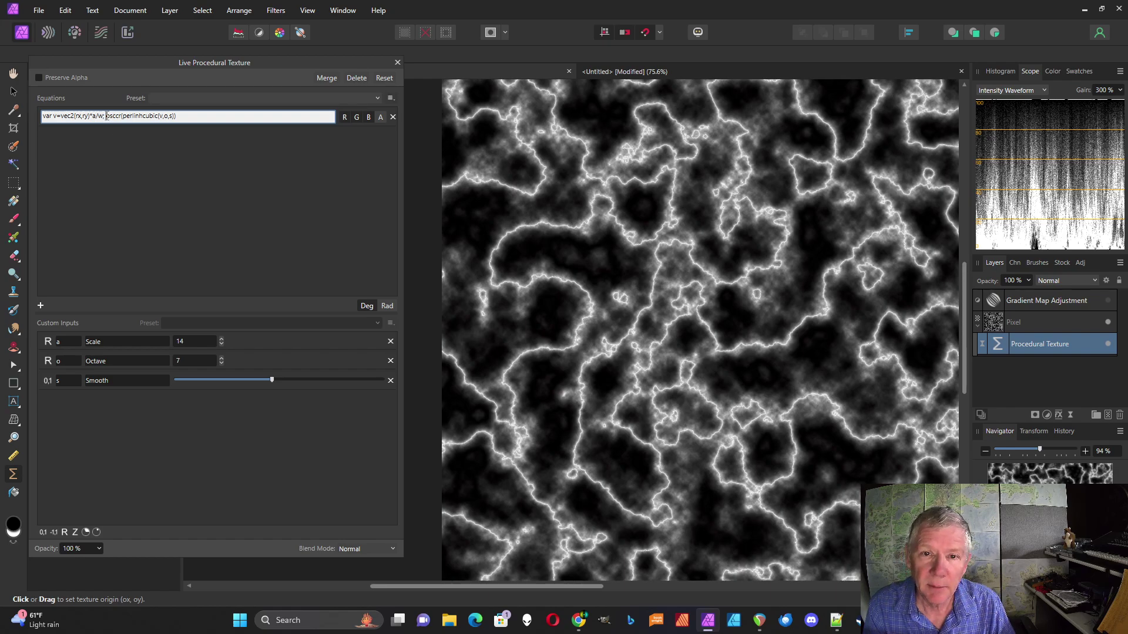
left_click_drag(106, 116, 180, 117)
key("ctrl+c")
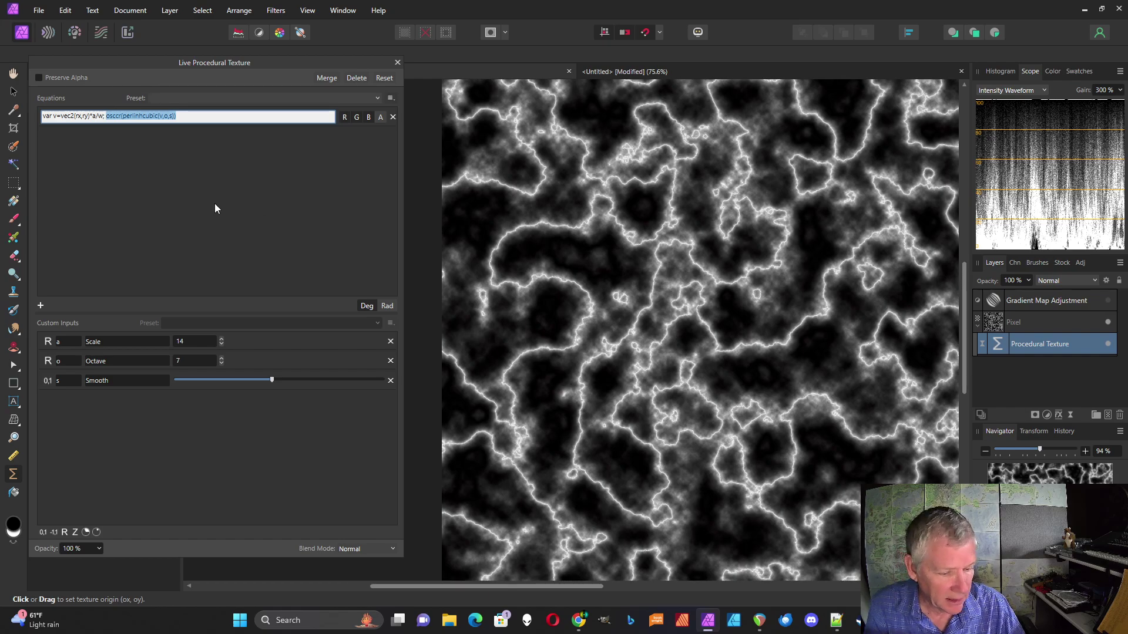
left_click(192, 116)
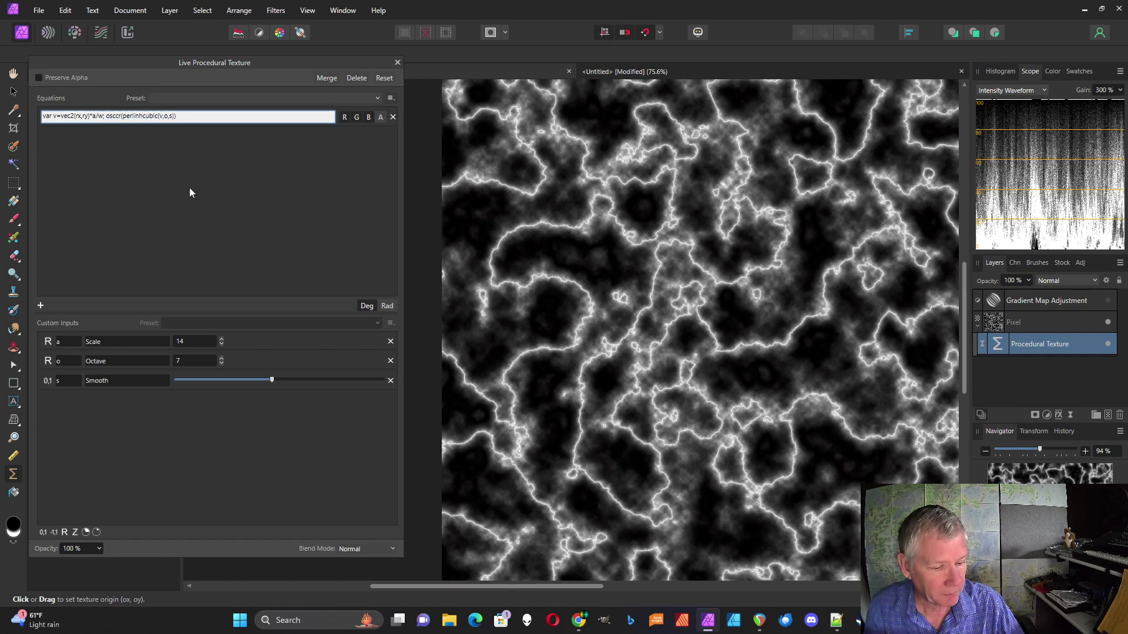
key("ctrl+v")
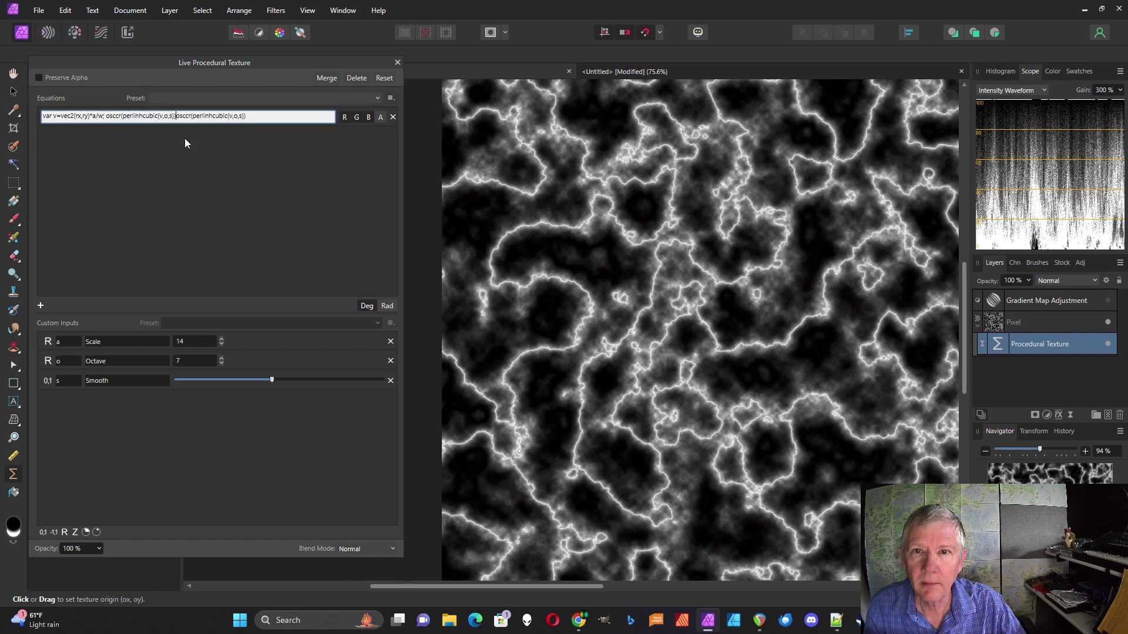
type("+")
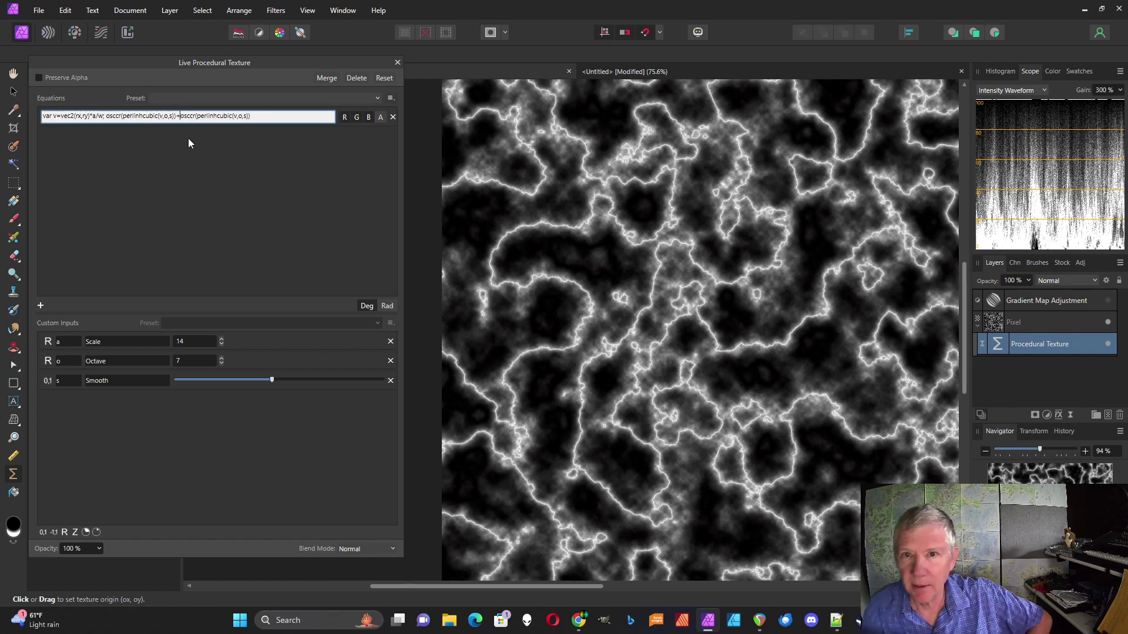
key("Return")
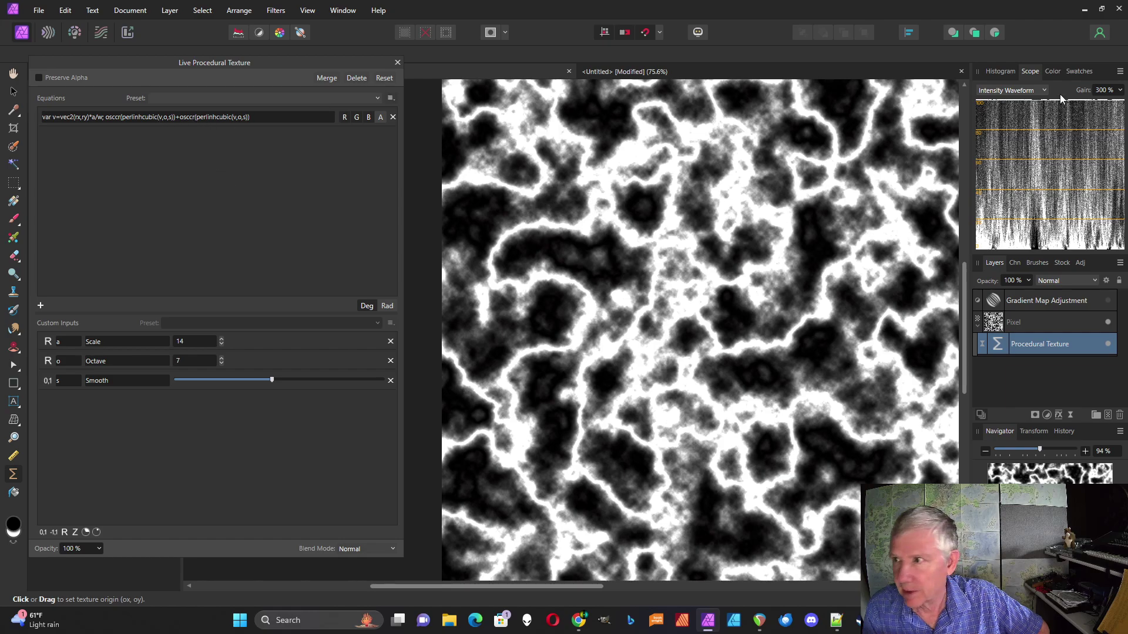
Enclose the sum of the two osccr terms in parentheses and divide it by 2
left_click(107, 118)
left_click(107, 117)
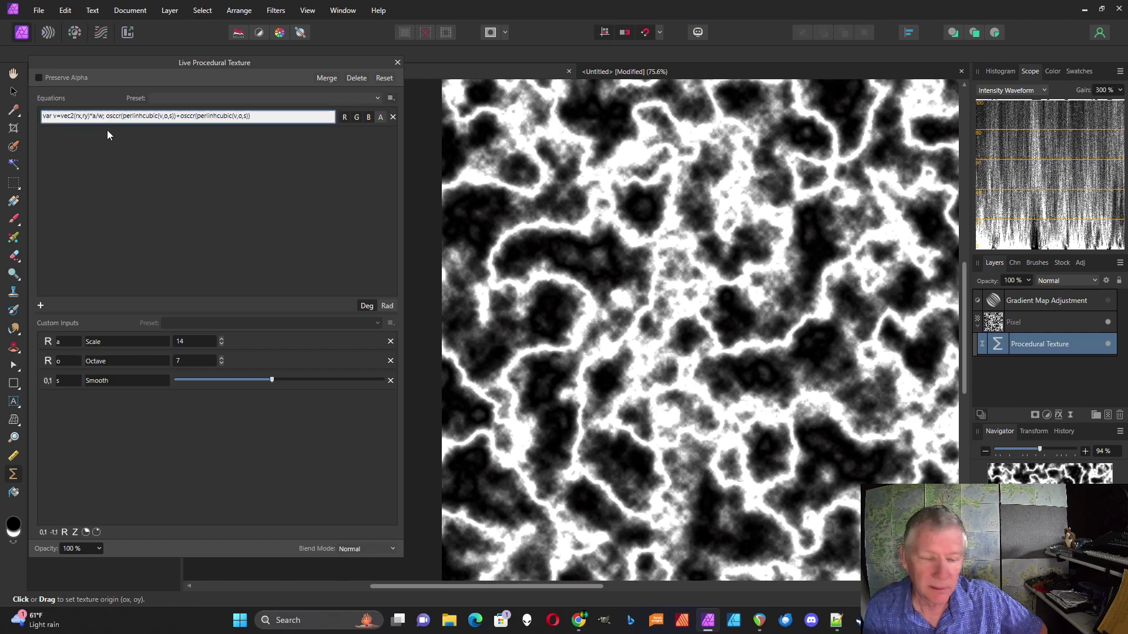
type("(")
key("End")
type(")")
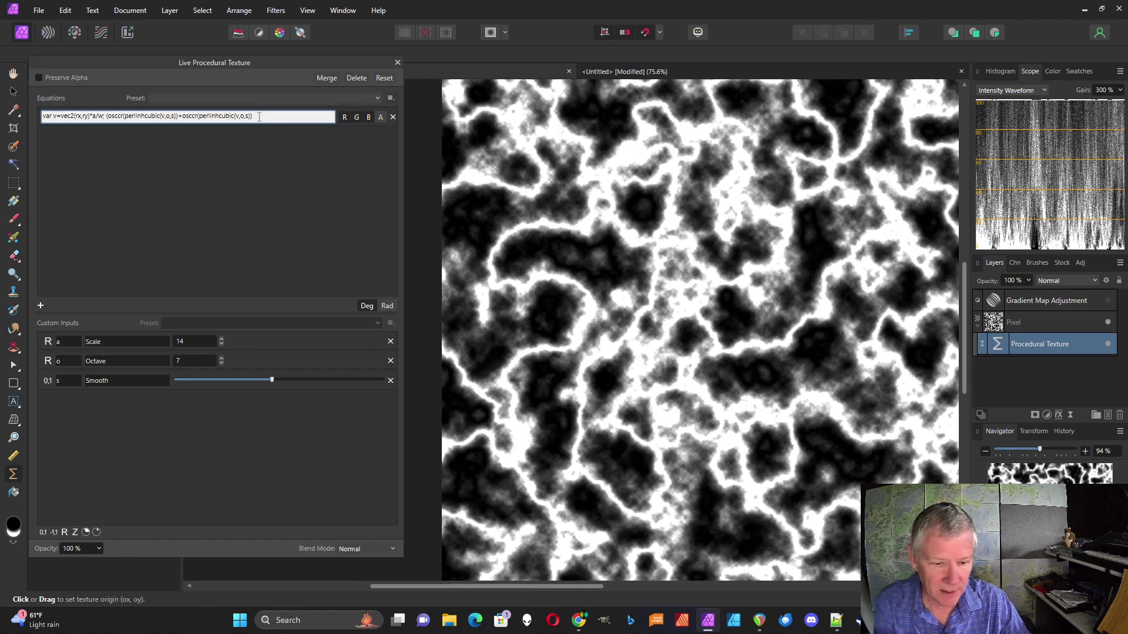
type(")/2")
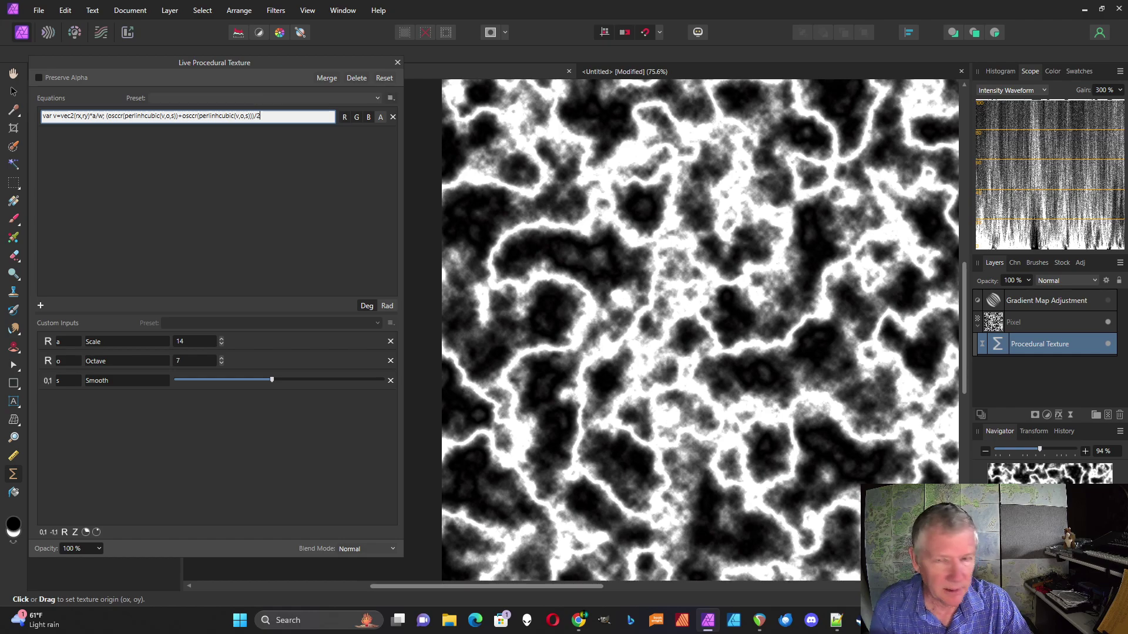
key("Return")
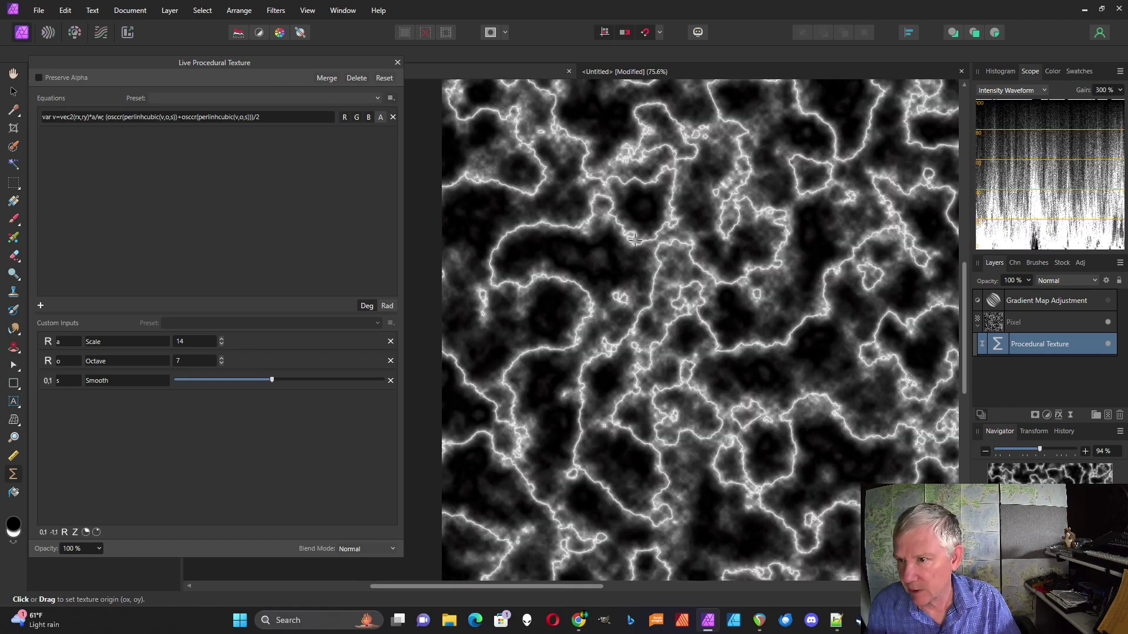
Offset the second perlinhcubic term's coordinate by .1 so it reads perlinhcubic(v+.1,o,s)
left_click(237, 118)
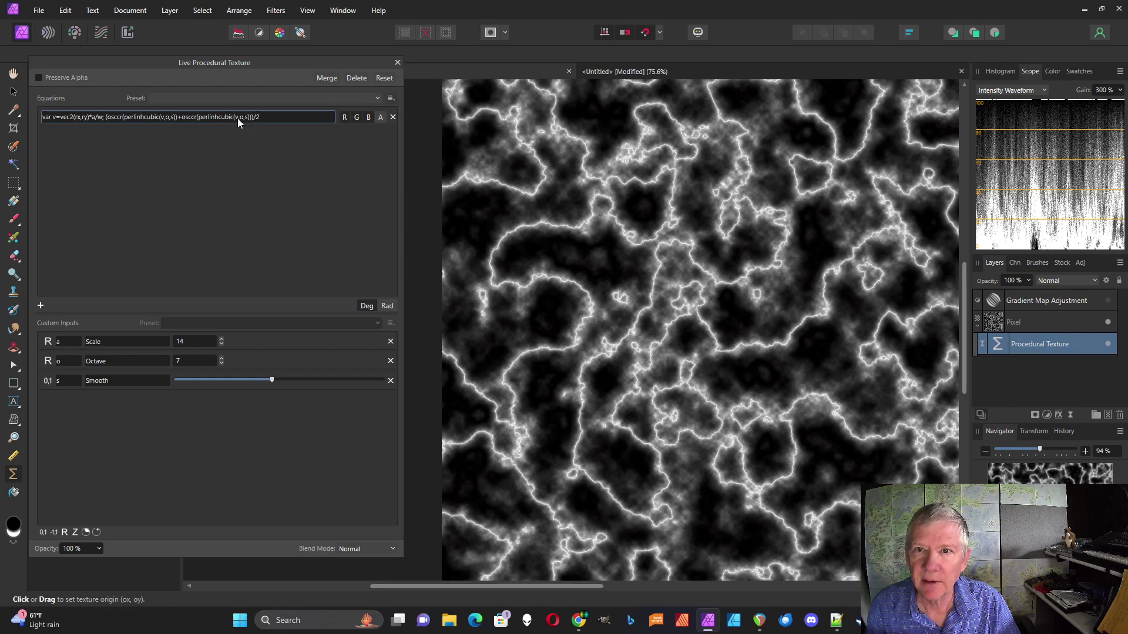
key("ctrl+a")
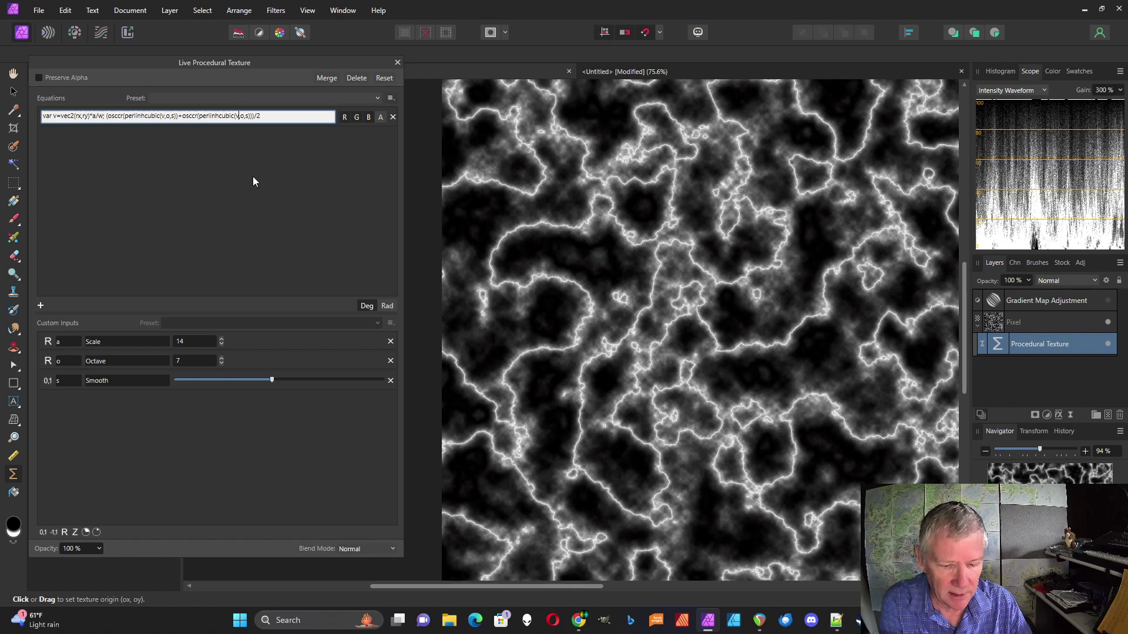
type("+.1")
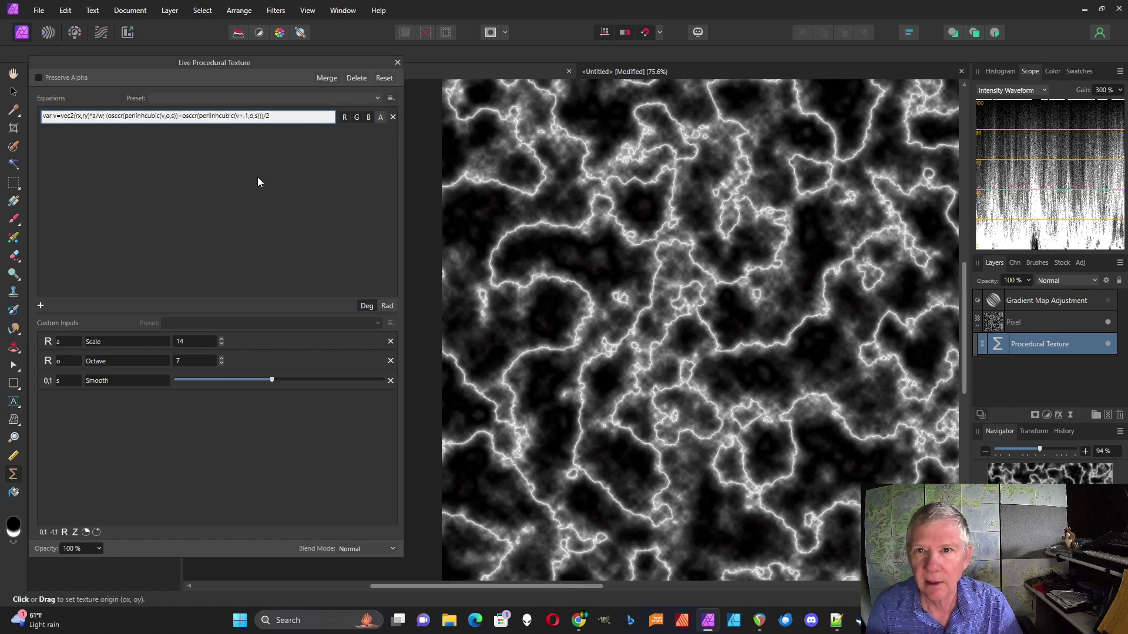
key("Return")
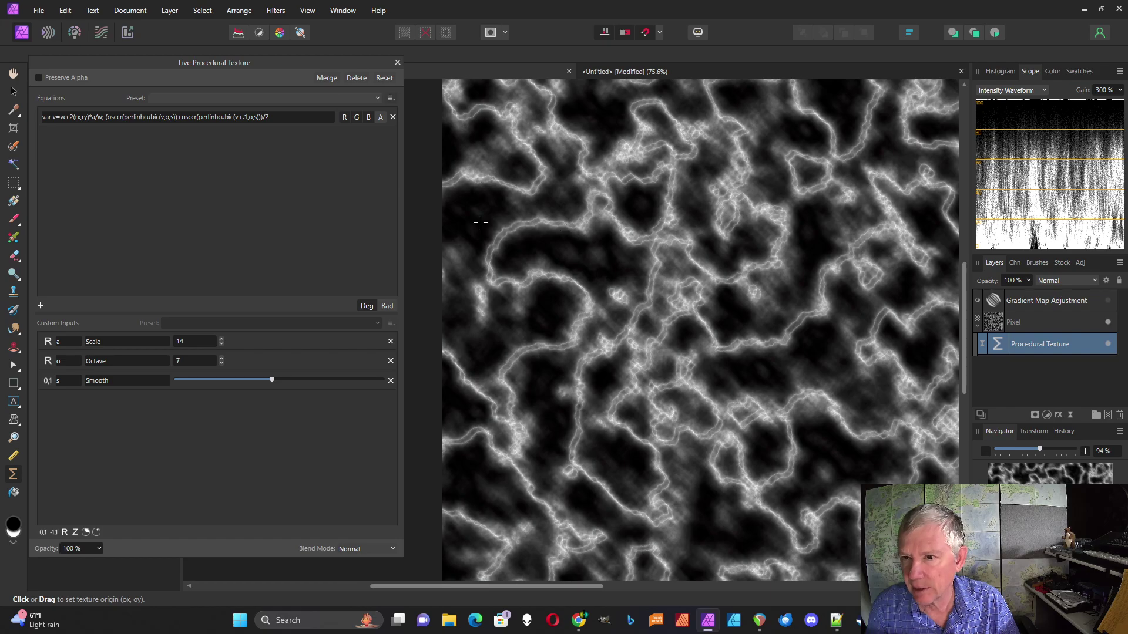
Increase the second noise term's coordinate offset to 1 so it reads perlinhcubic(v+1,o,s)
left_click(248, 117)
left_click(245, 117)
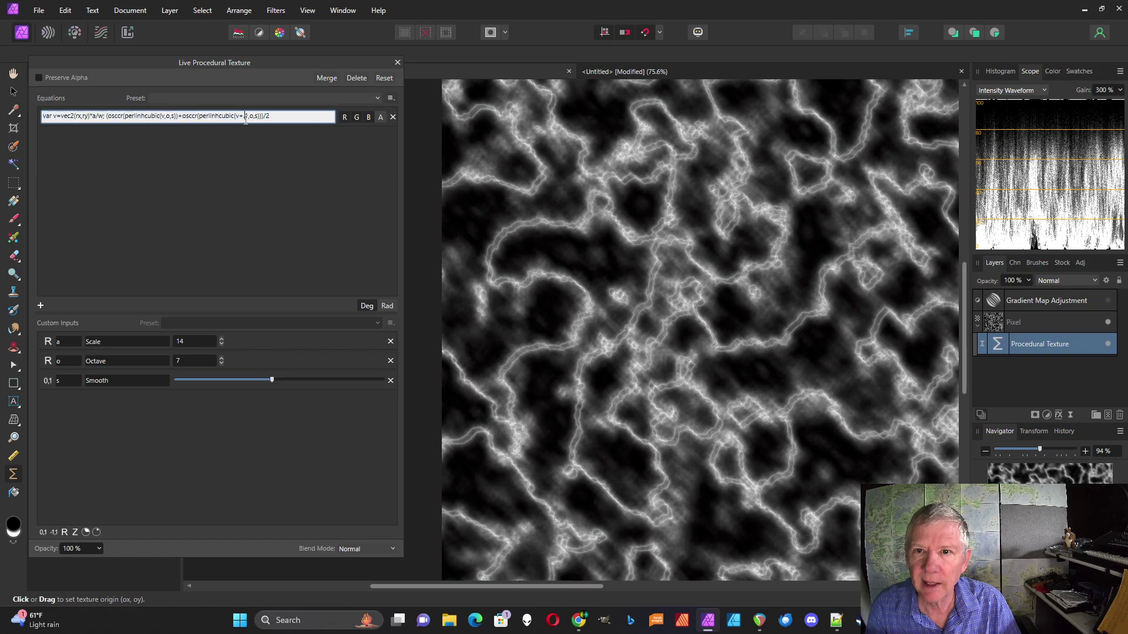
key("Delete")
key("Return")
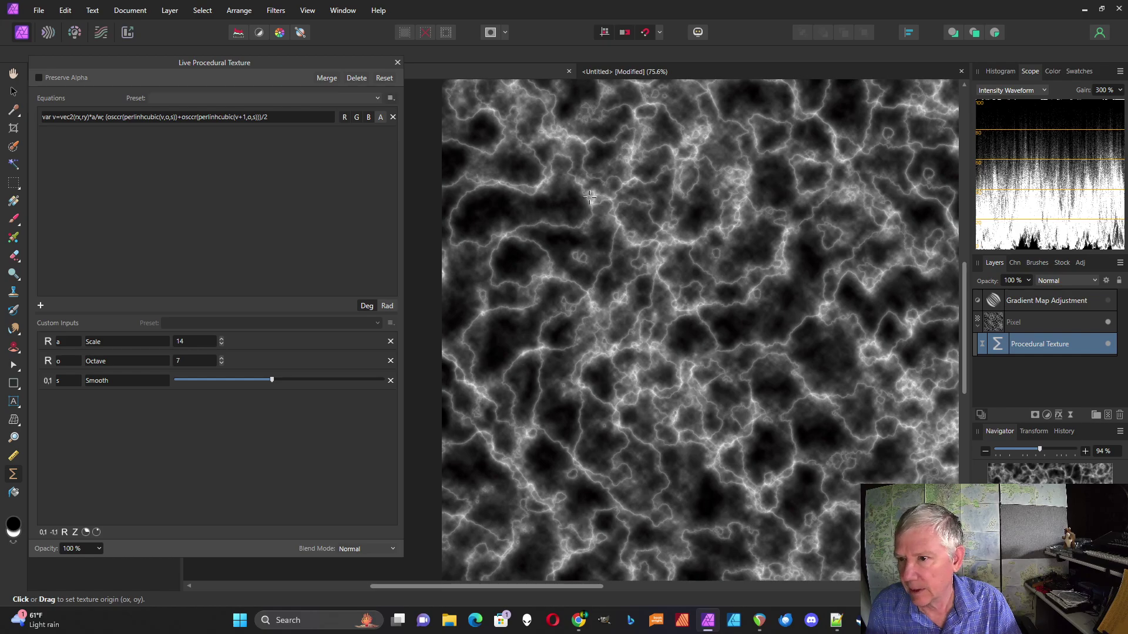
Replace the second noise term's numeric offset with the Scale variable so it reads perlinhcubic(v+a,o,s)
left_click(246, 118)
left_click(246, 118)
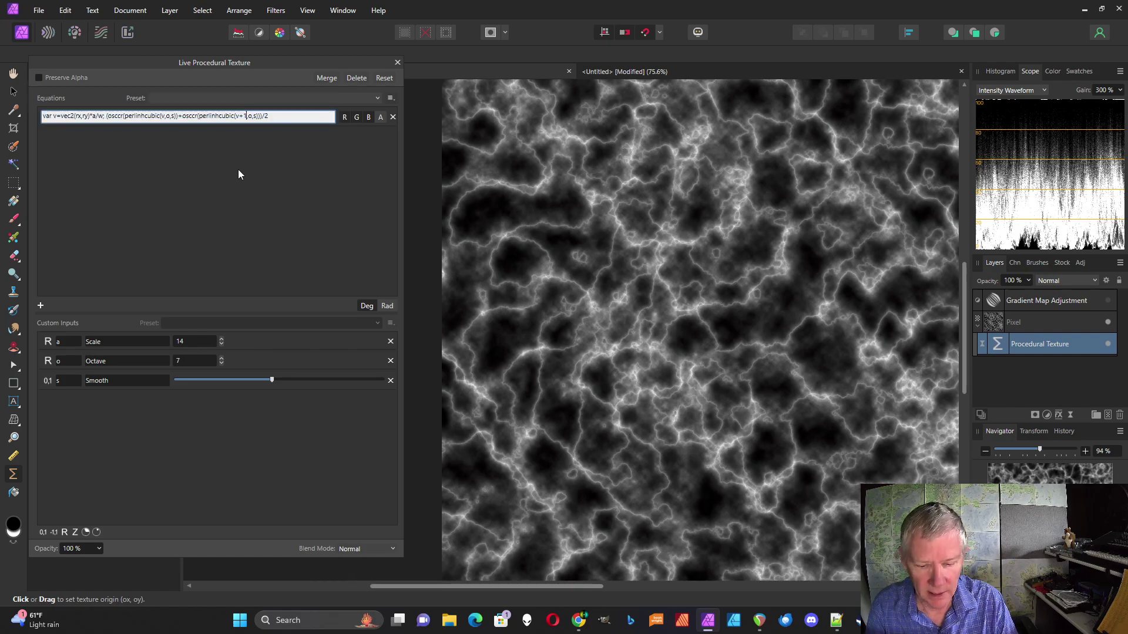
key("BackSpace")
type("a")
key("Return")
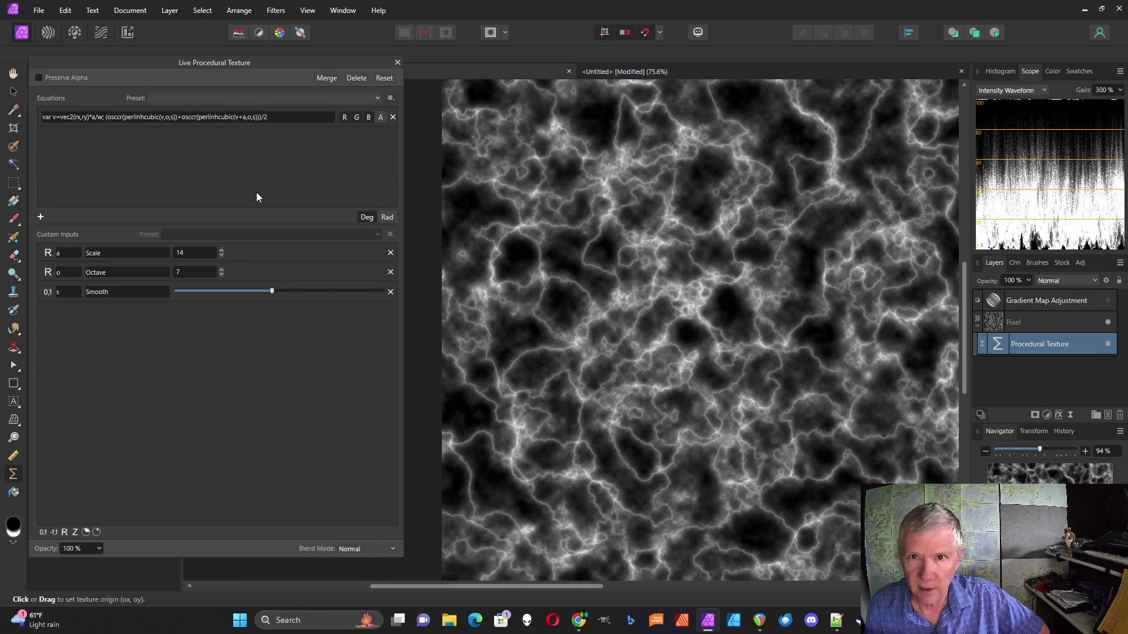
Wrap the averaged osccr expression in a max function with l as its second argument
left_click(106, 118)
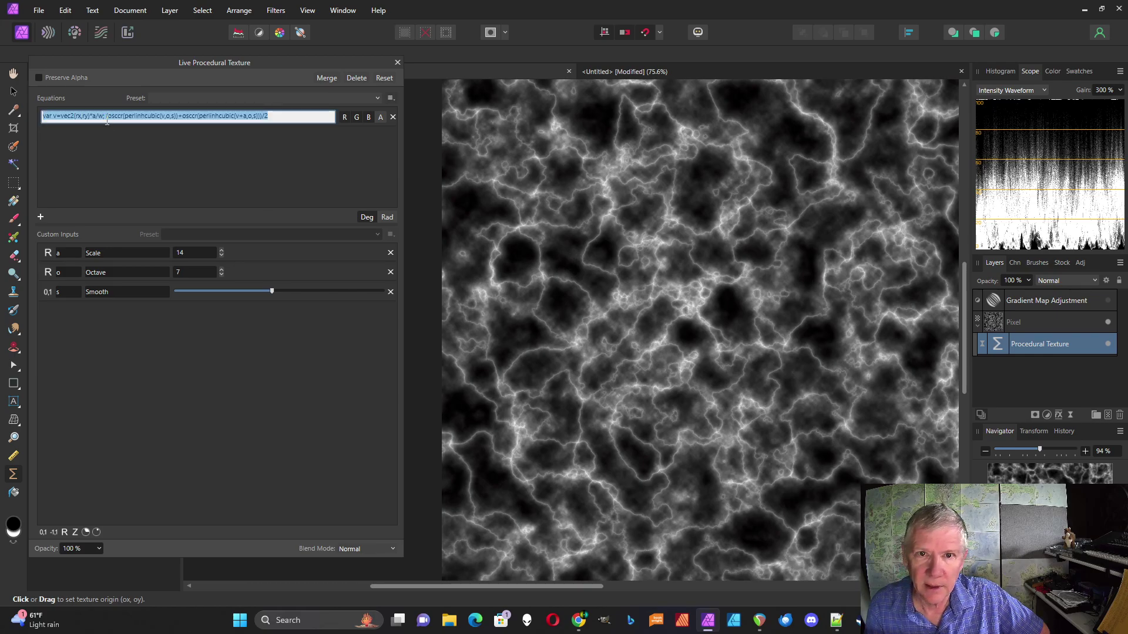
left_click(106, 118)
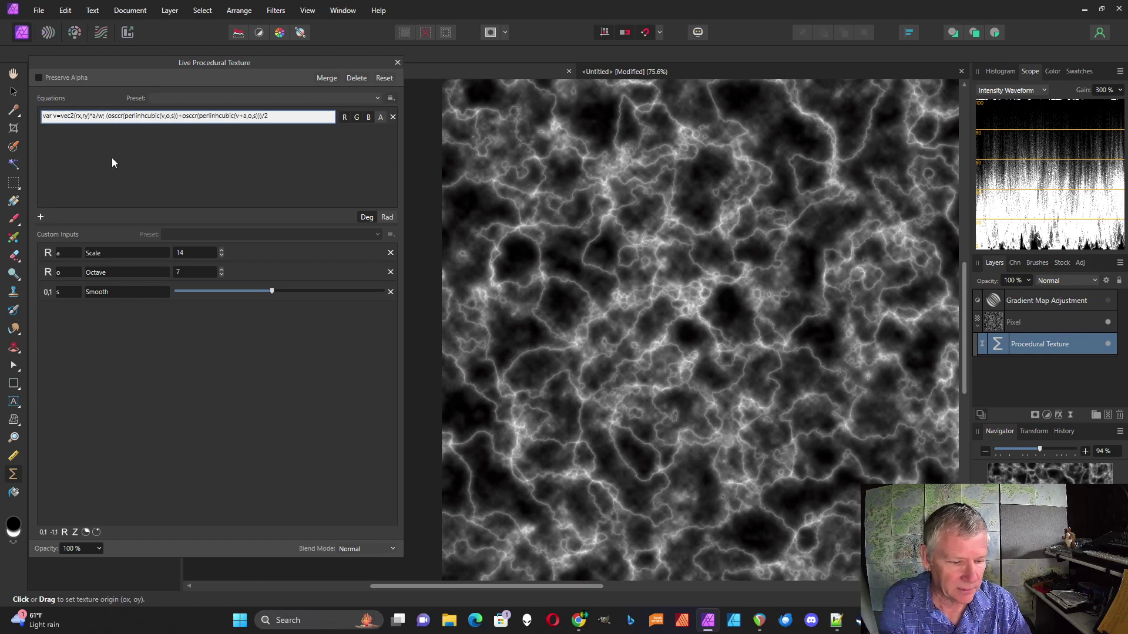
type("max(")
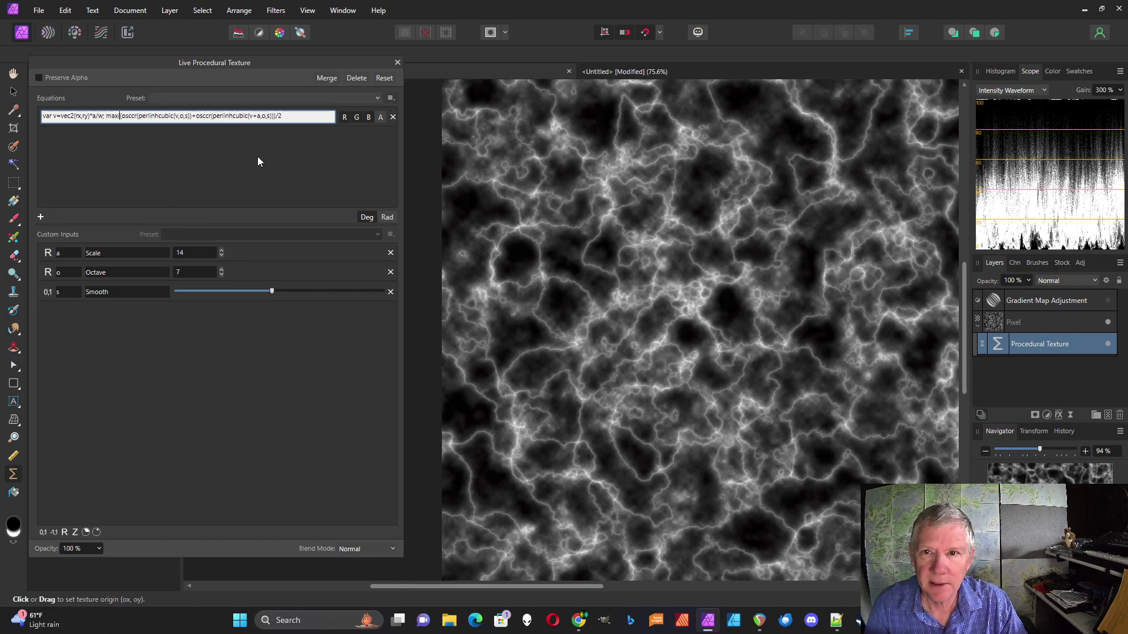
left_click(287, 119)
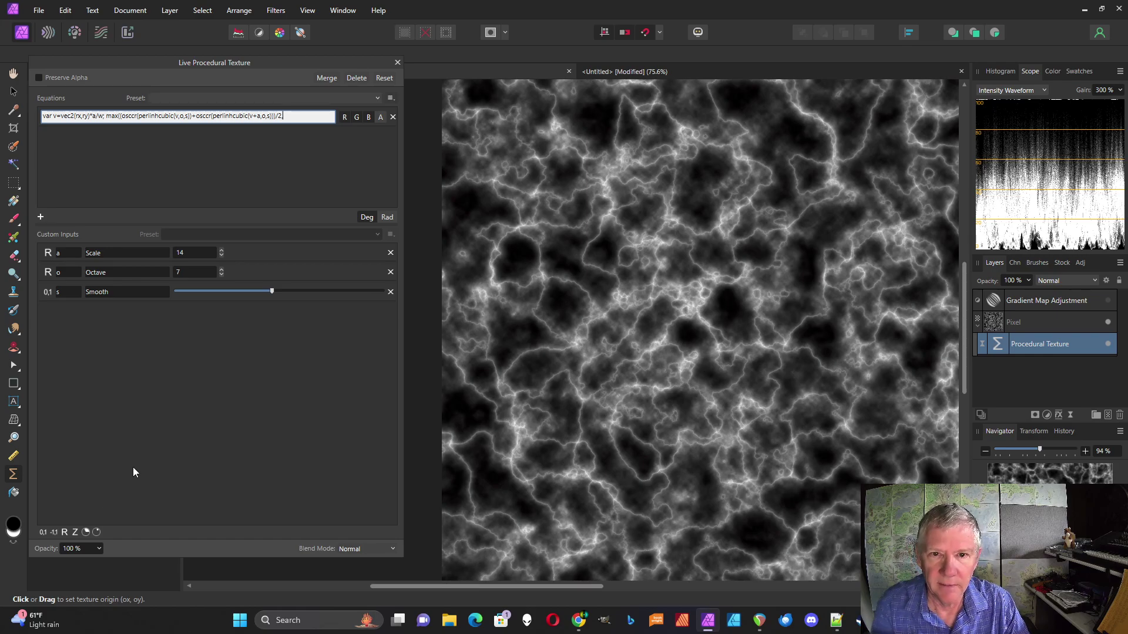
type(",l")
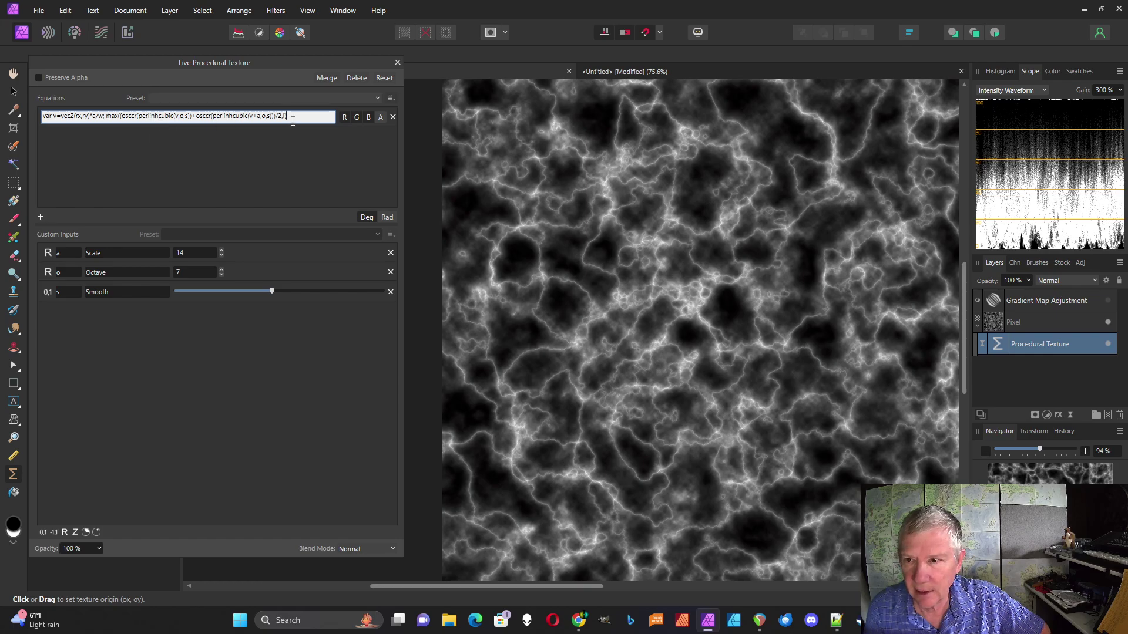
left_click(271, 141)
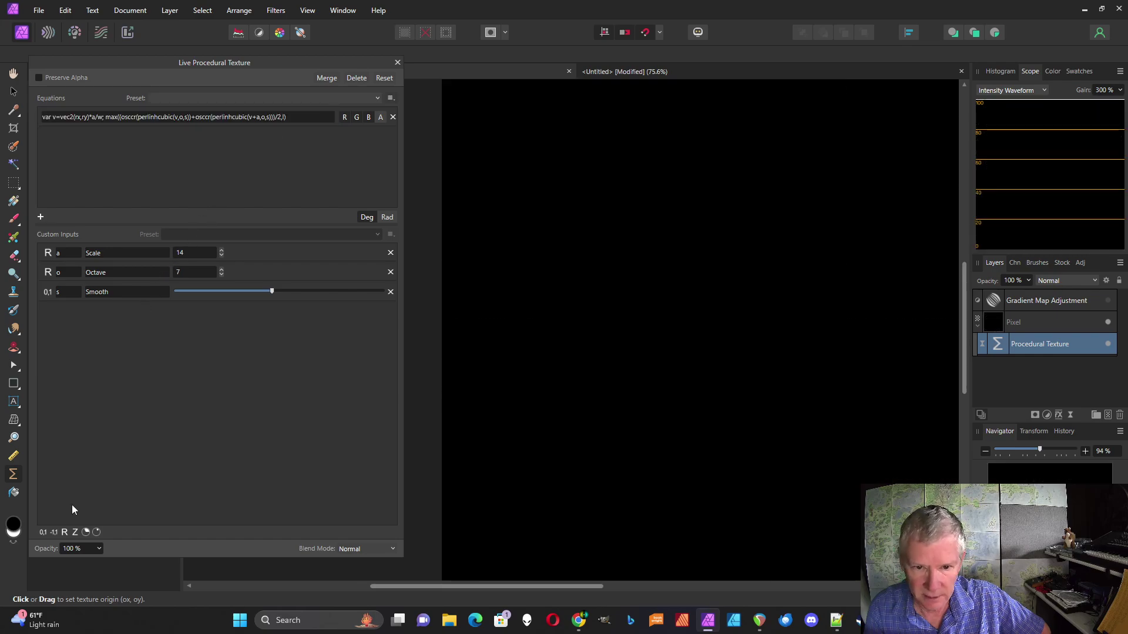
Add a custom input with a 0 to 1 range, assign it the variable l and describe it as Level
left_click(42, 533)
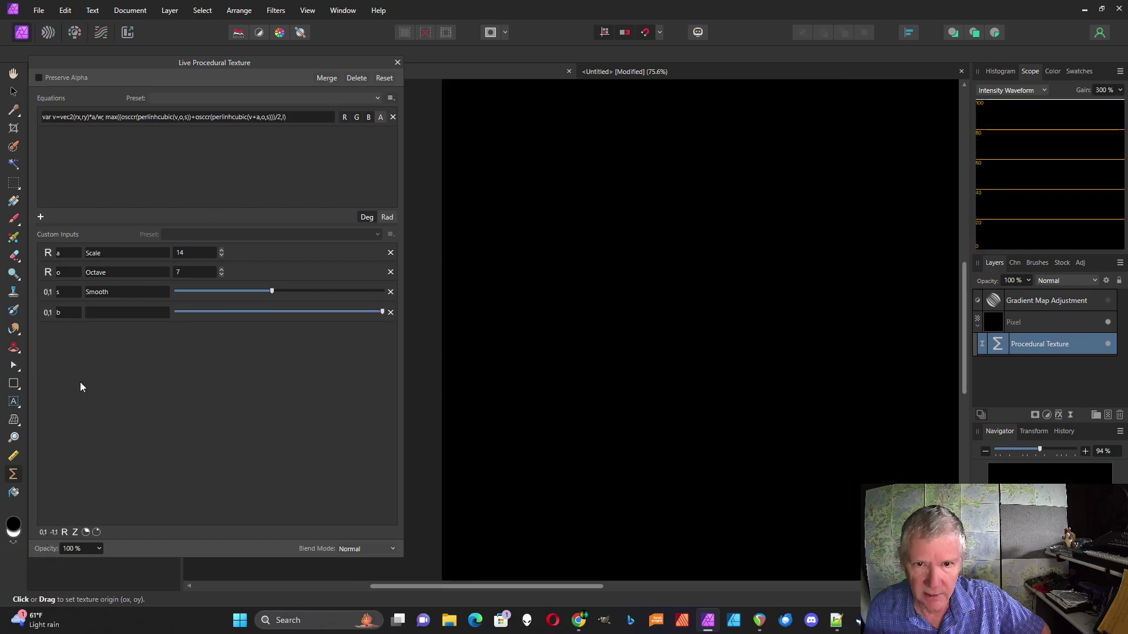
left_click(75, 312)
type("l")
left_click(103, 312)
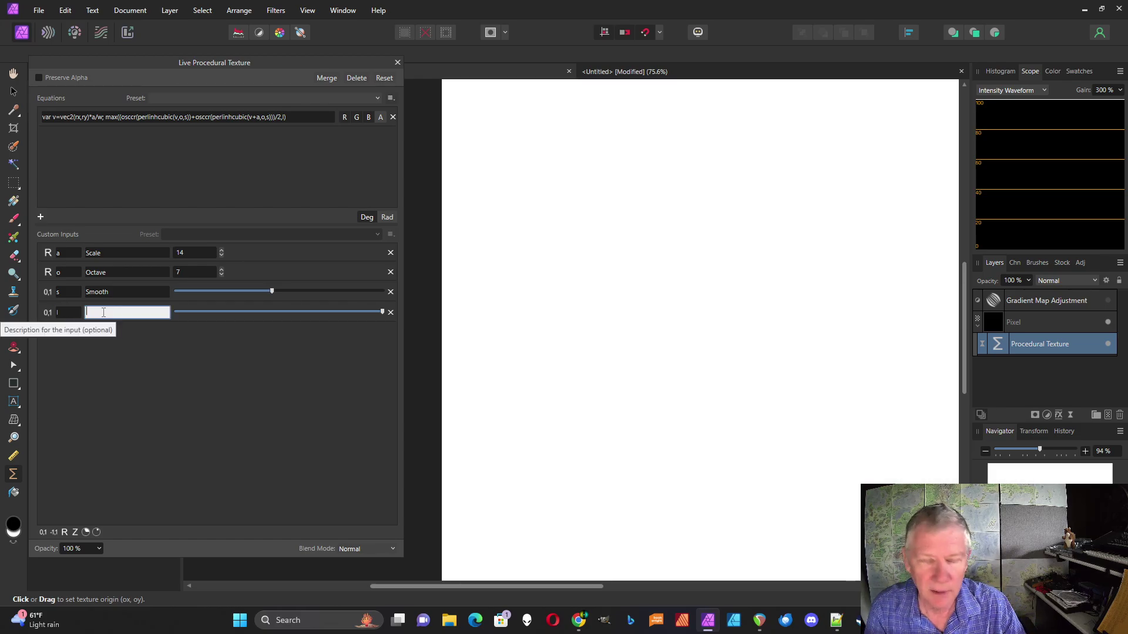
type("Level")
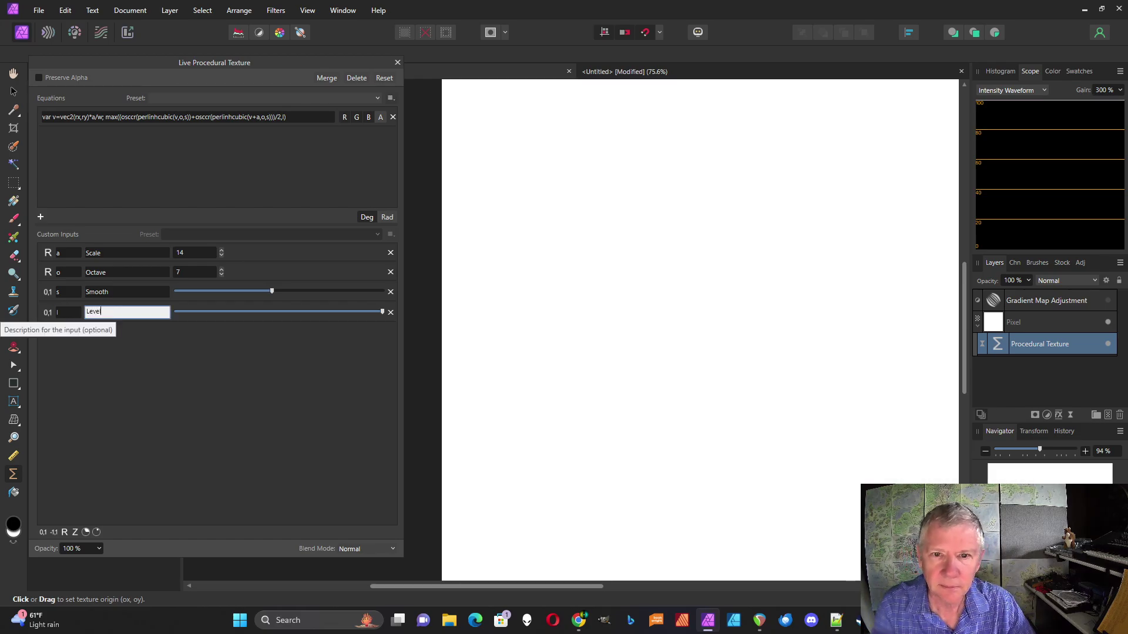
key("Return")
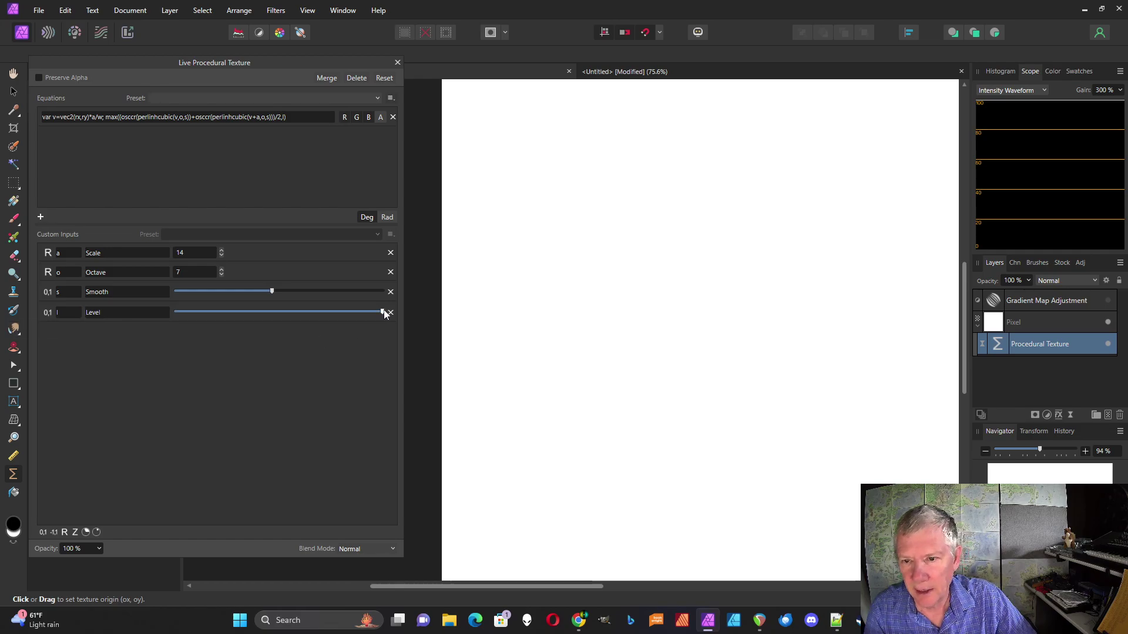
Try the Level input at high, minimum and middle values, and leave it just below the middle of its range
left_click_drag(385, 315, 305, 312)
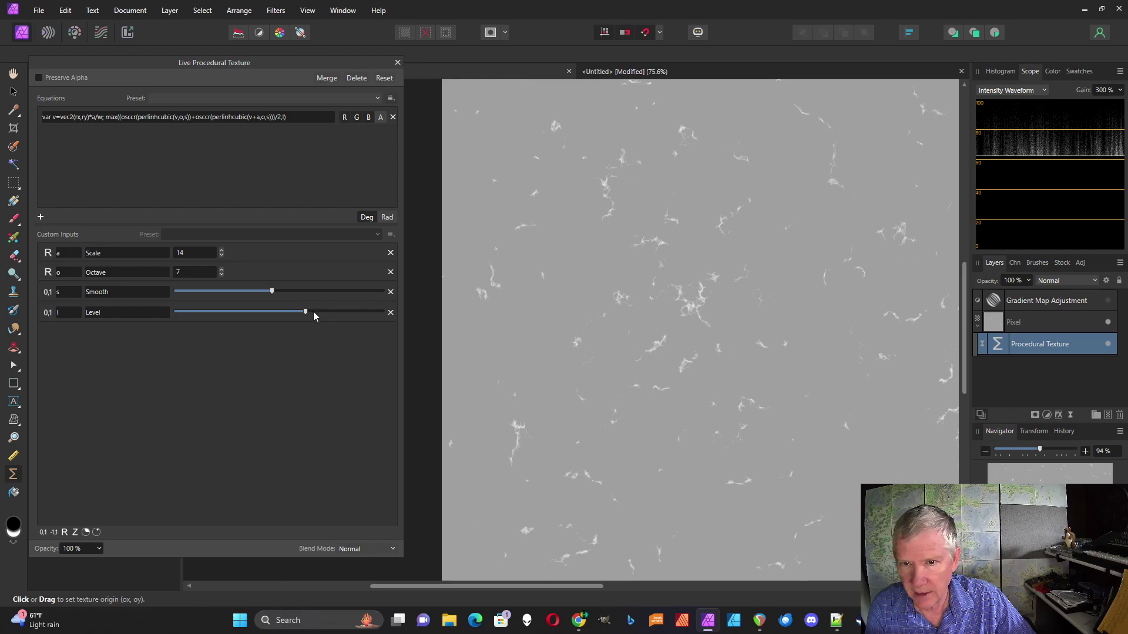
left_click_drag(305, 312, 155, 303)
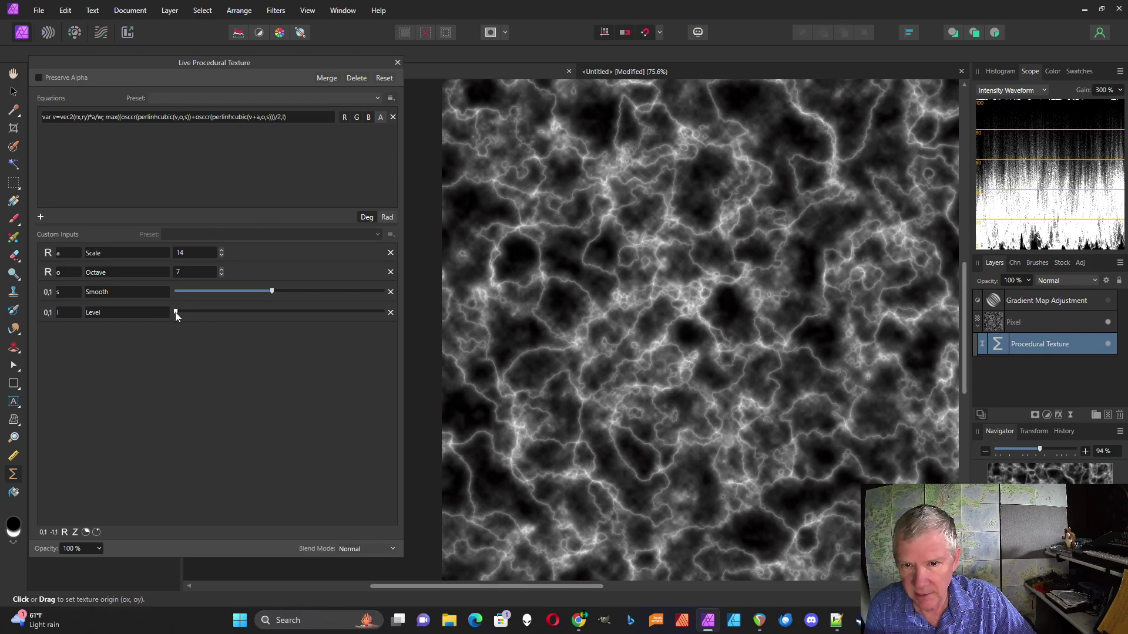
left_click_drag(176, 314, 278, 314)
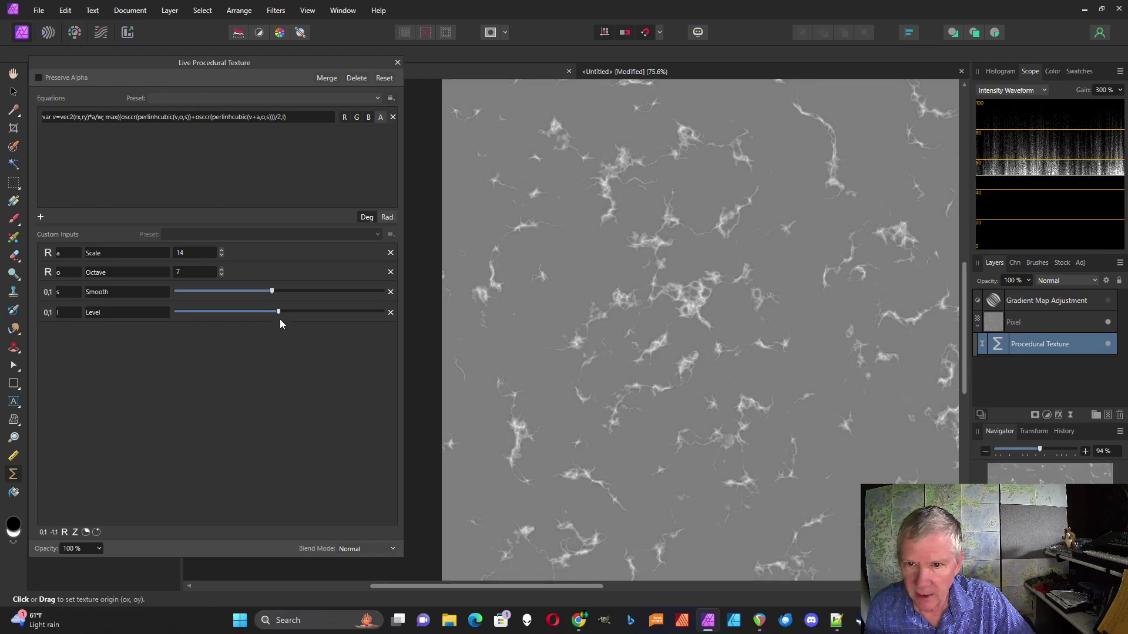
mouse_move(278, 312)
left_mouse_down()
mouse_move(312, 314)
mouse_move(295, 315)
left_mouse_up()
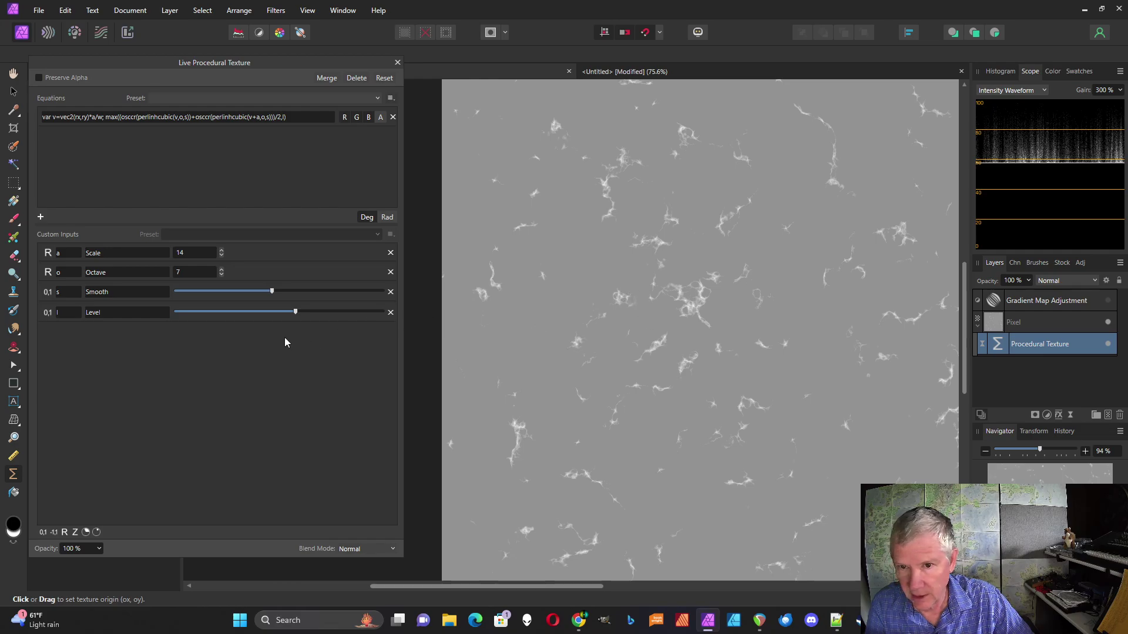
left_click_drag(297, 312, 275, 316)
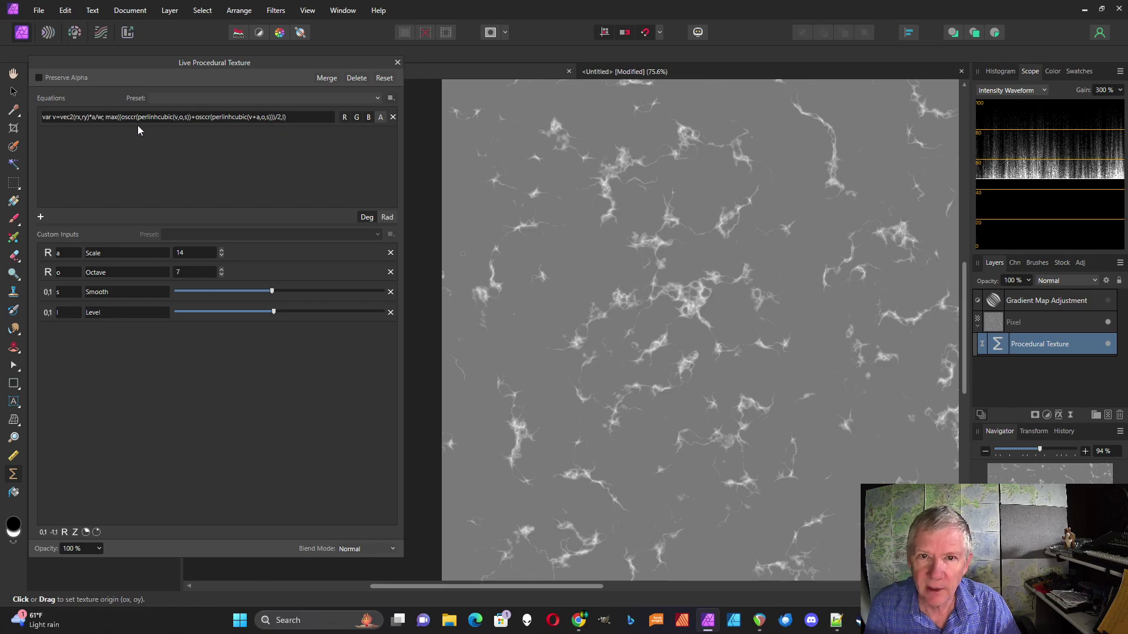
Wrap the max expression in a mapcui function with l and 1 as its first two arguments
left_click(107, 116)
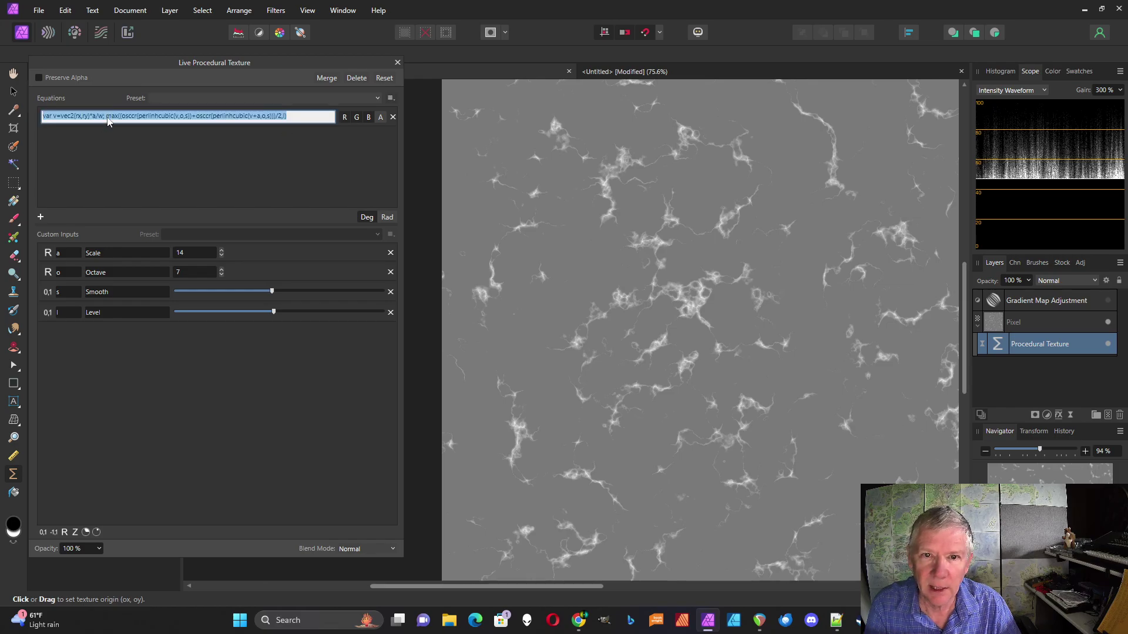
left_click(107, 116)
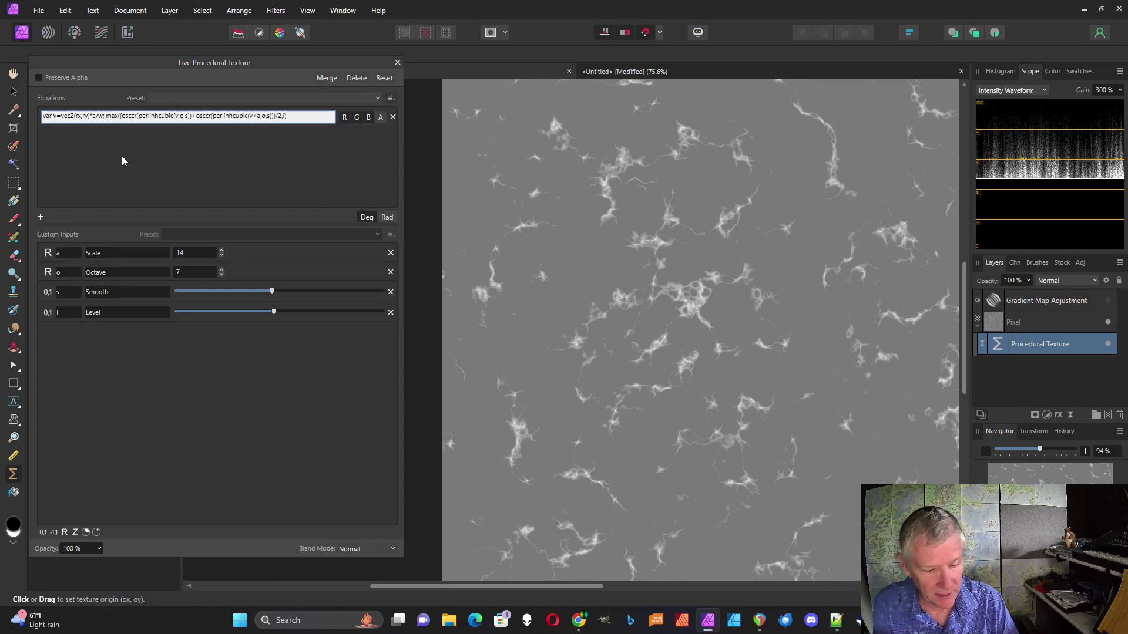
type("mapcui")
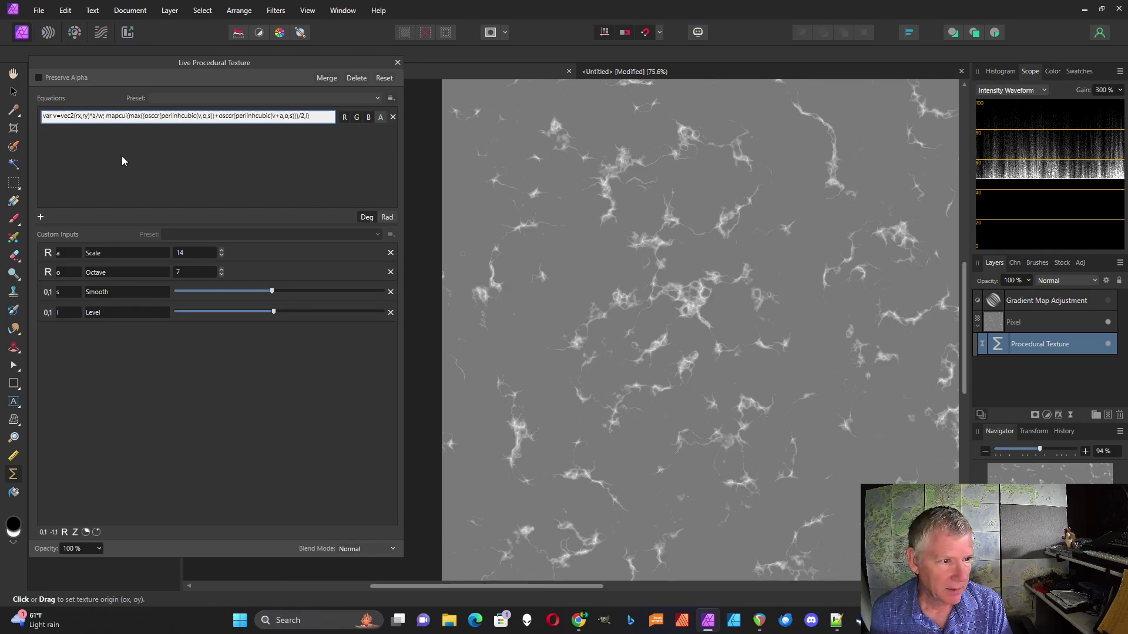
type("(")
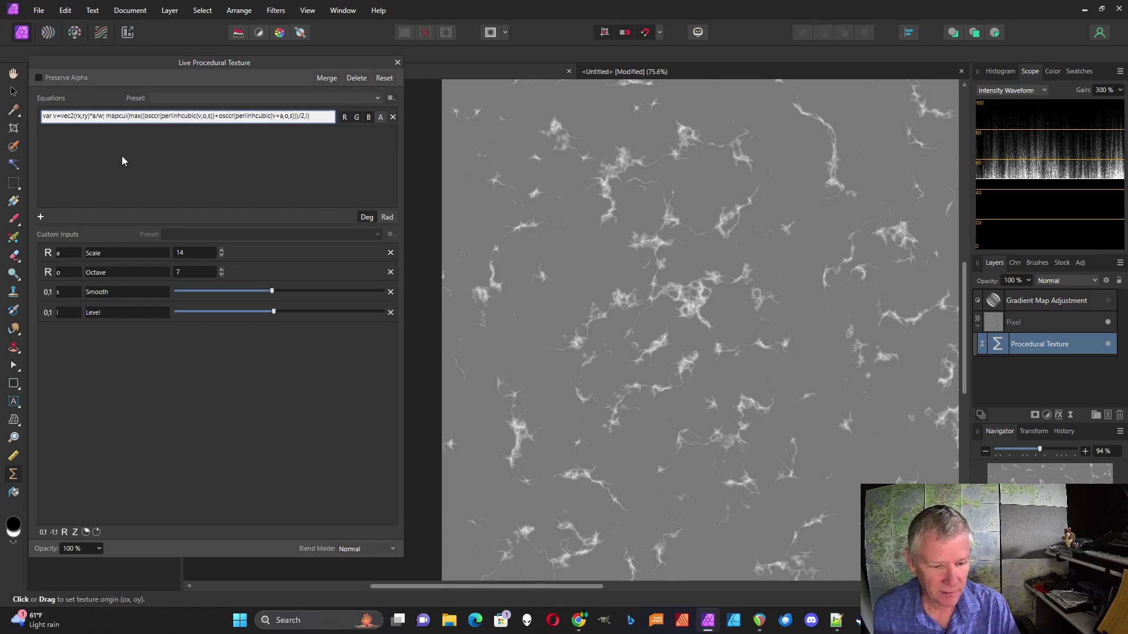
type("l,")
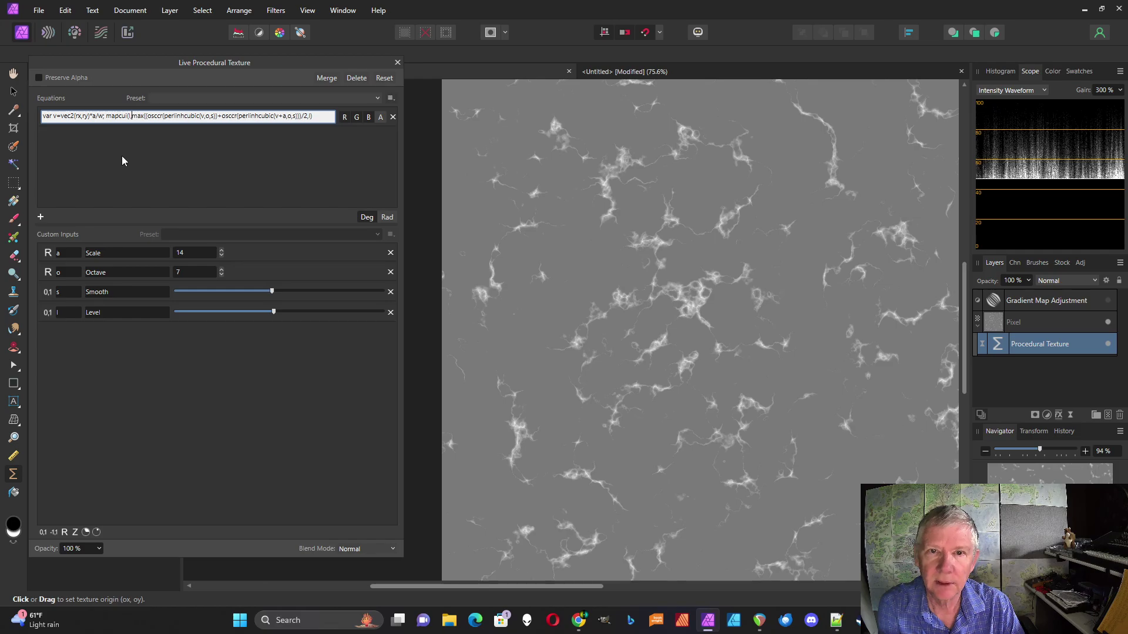
type("1,")
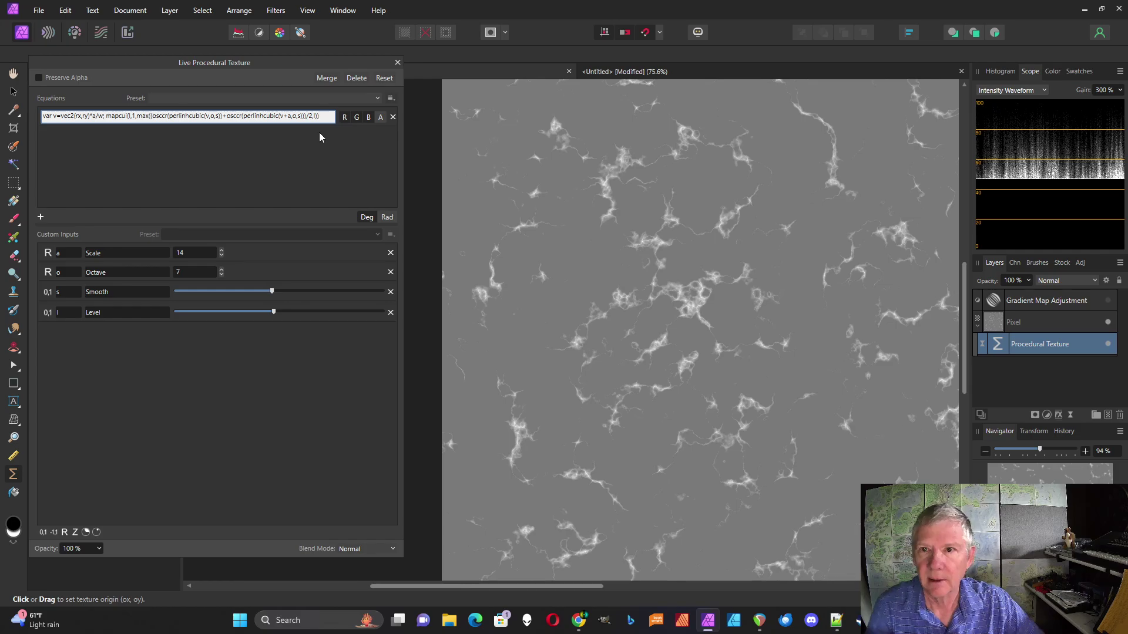
type(")")
key("Return")
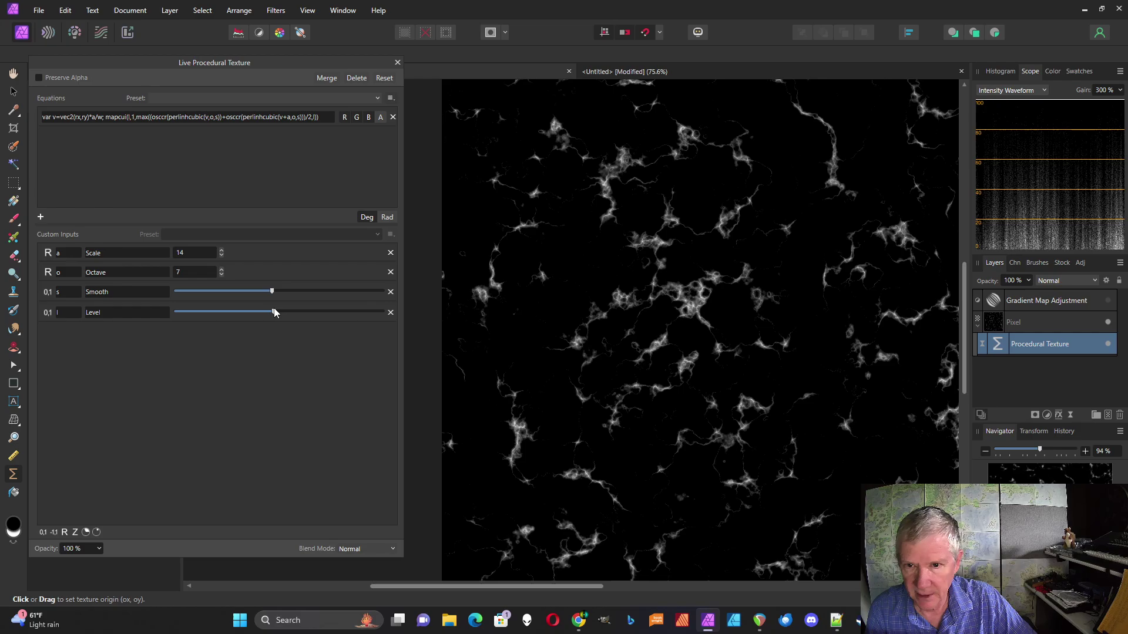
Raise the Level input slightly above the middle of its range and reduce Scale to 5
left_click_drag(273, 311, 298, 315)
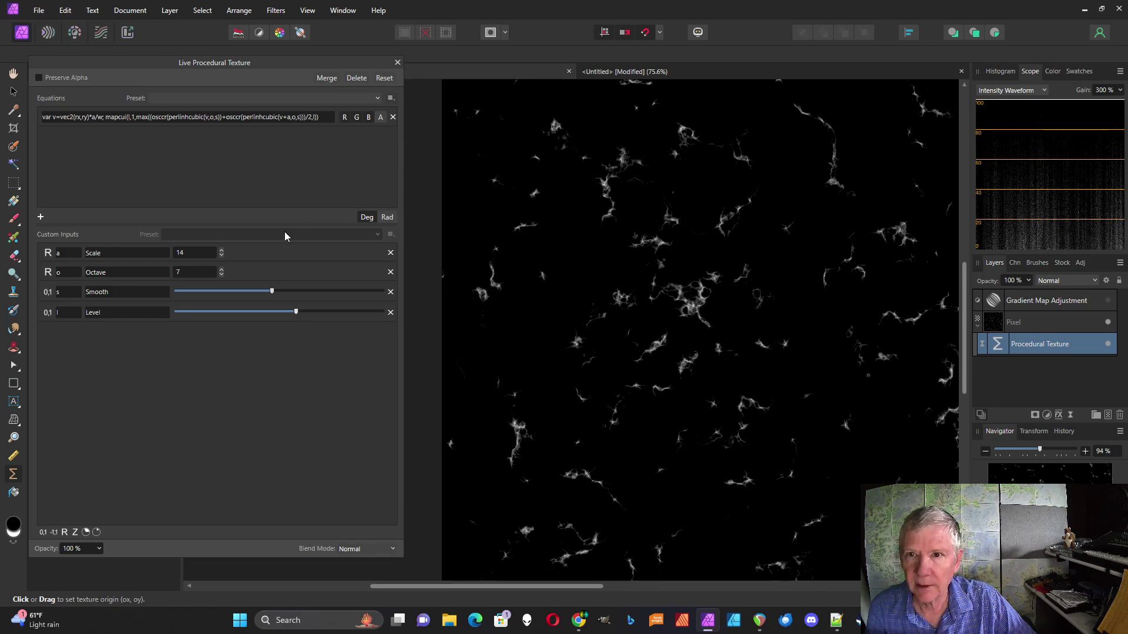
scroll(223, 255, "down", 8)
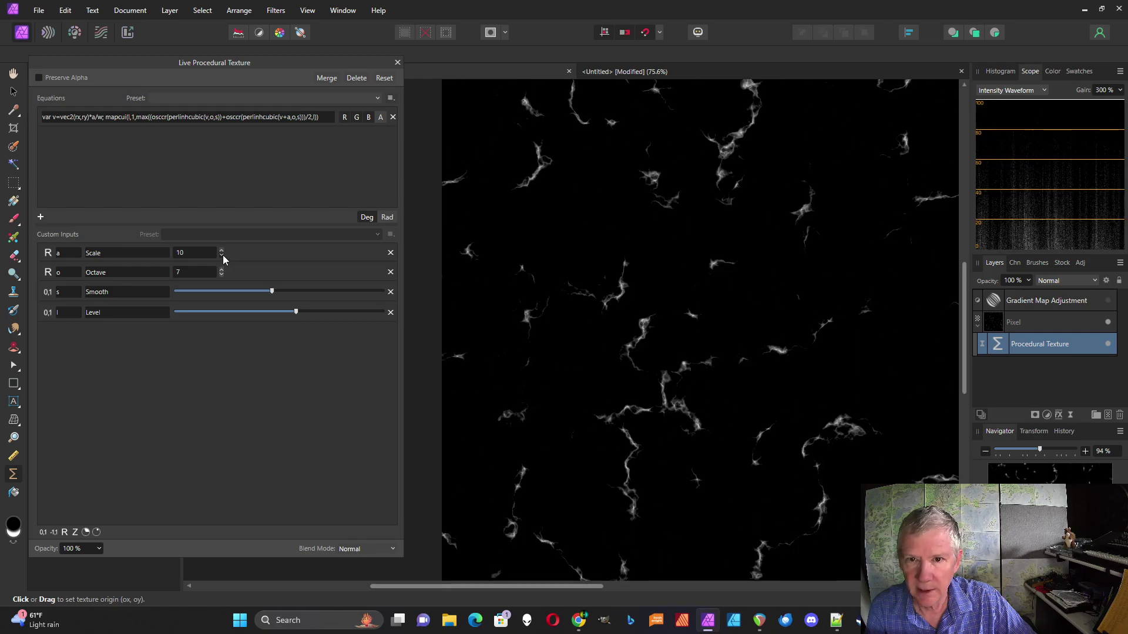
scroll(223, 255, "down", 3)
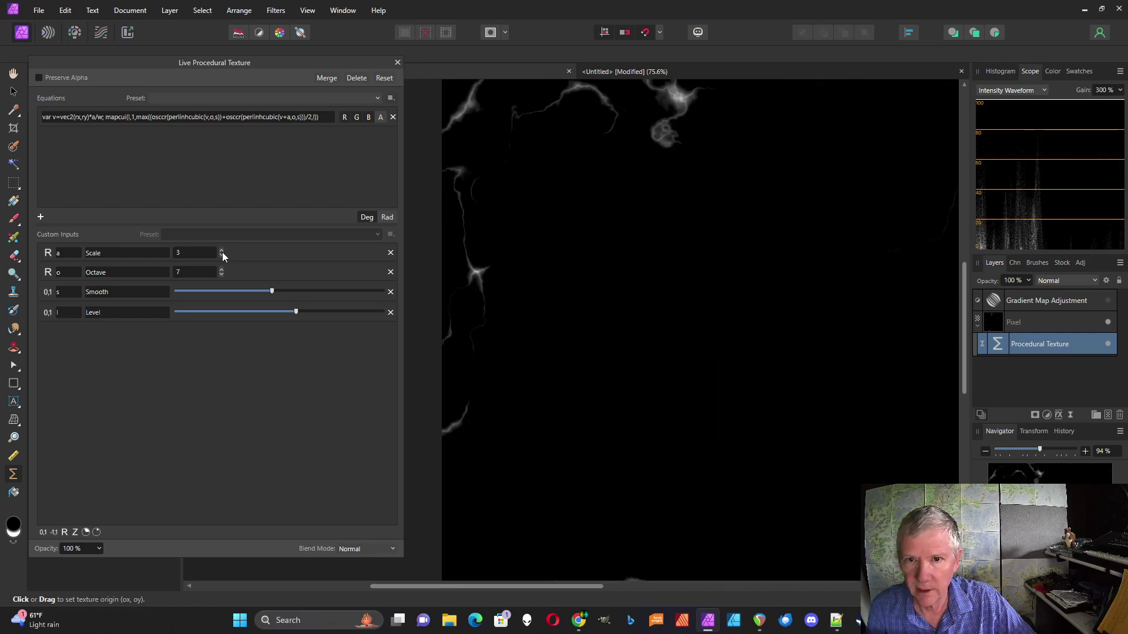
scroll(222, 252, "up", 2)
Shift the texture origin diagonally on the canvas and fine-tune Level slightly above the middle of its range
left_click_drag(555, 282, 639, 356)
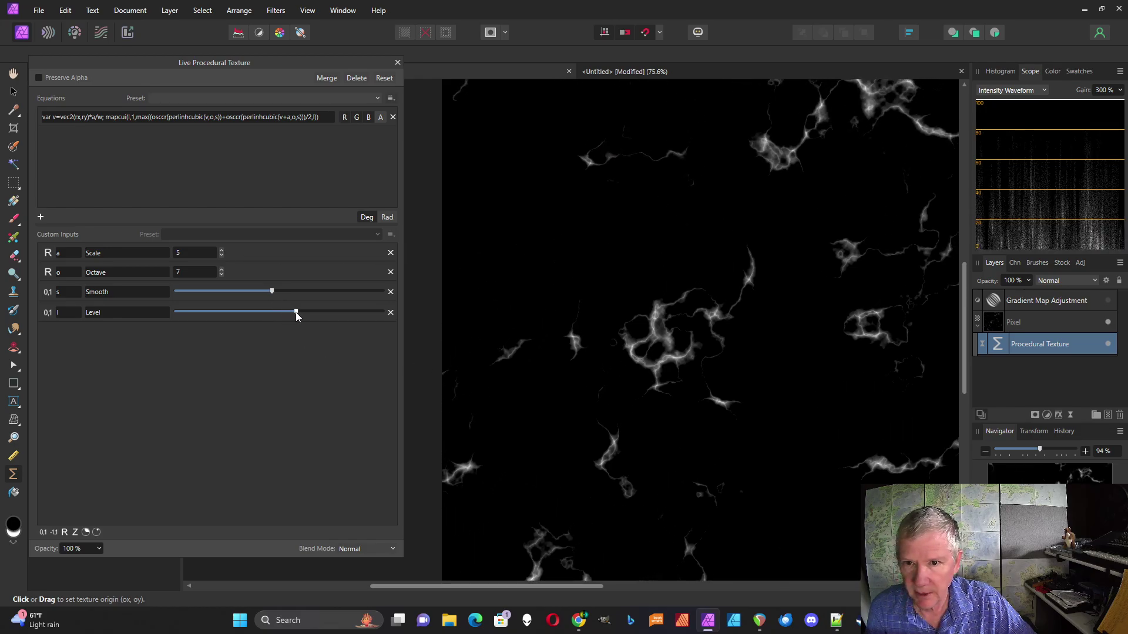
mouse_move(296, 316)
left_mouse_down()
mouse_move(285, 312)
mouse_move(295, 312)
left_mouse_up()
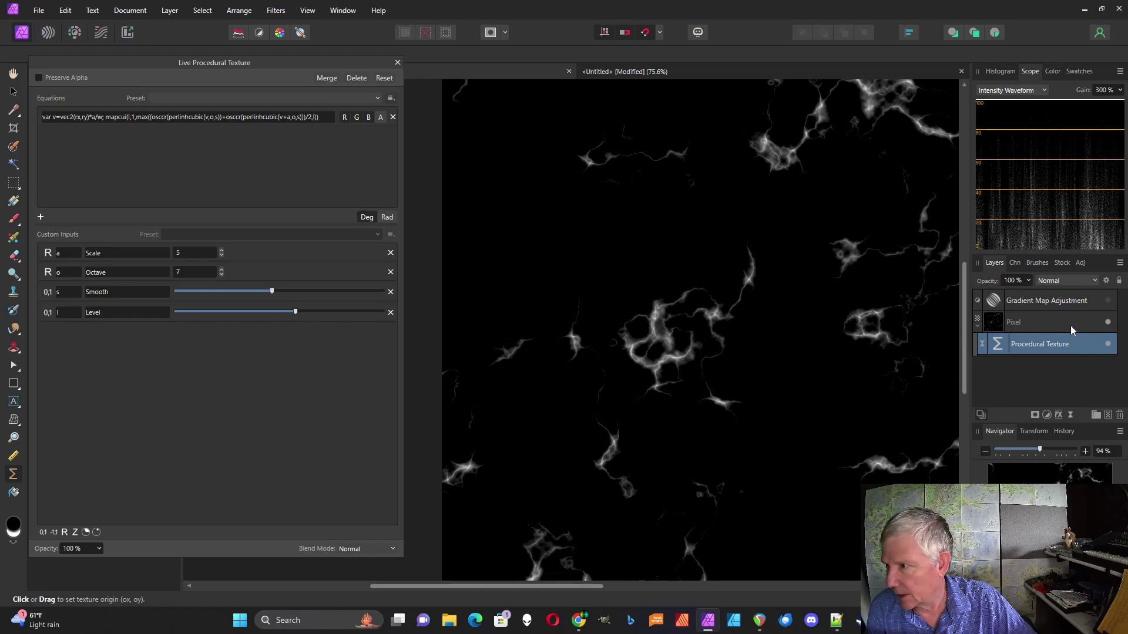
Make the Gradient Map adjustment visible and inspect the HSL colours of its 27% and 60% gradient stops
left_click(1108, 301)
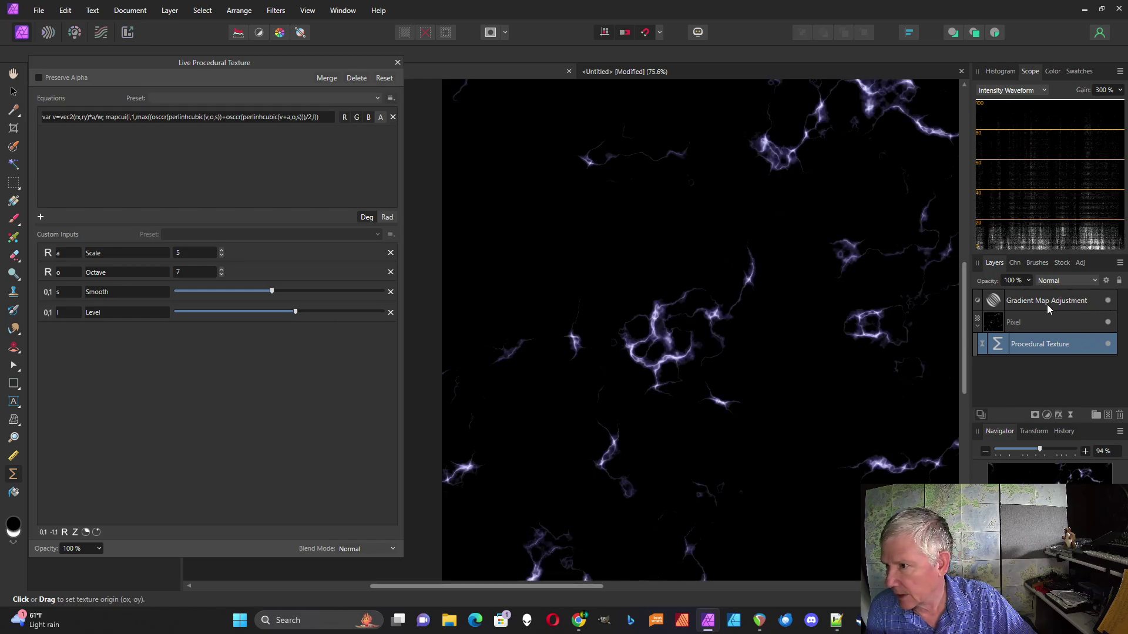
double_click(994, 301)
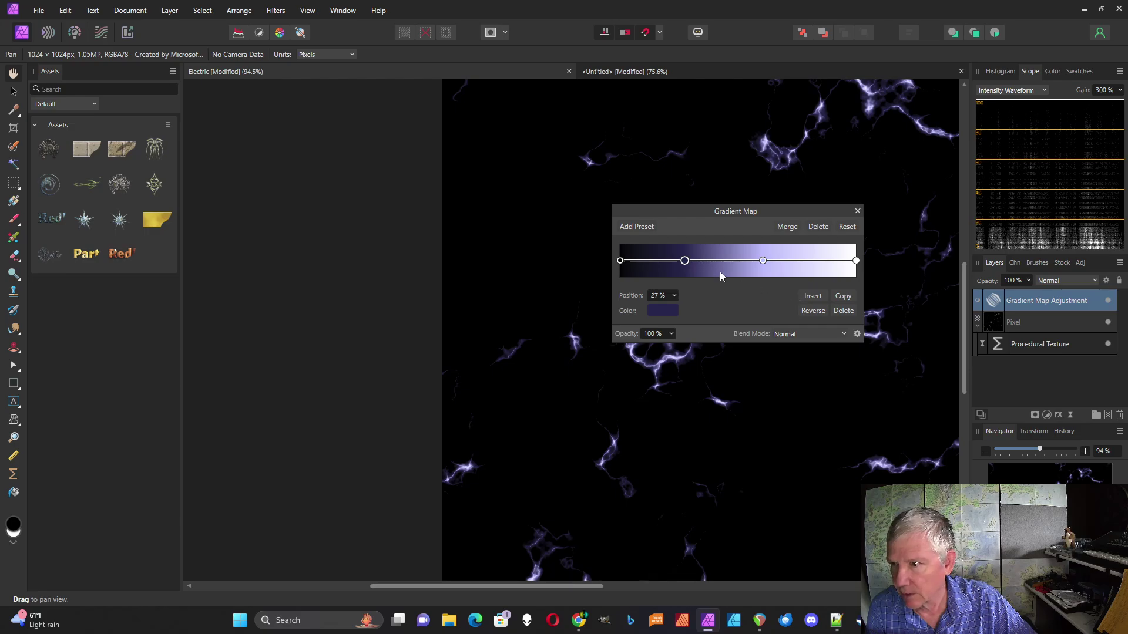
left_click(620, 261)
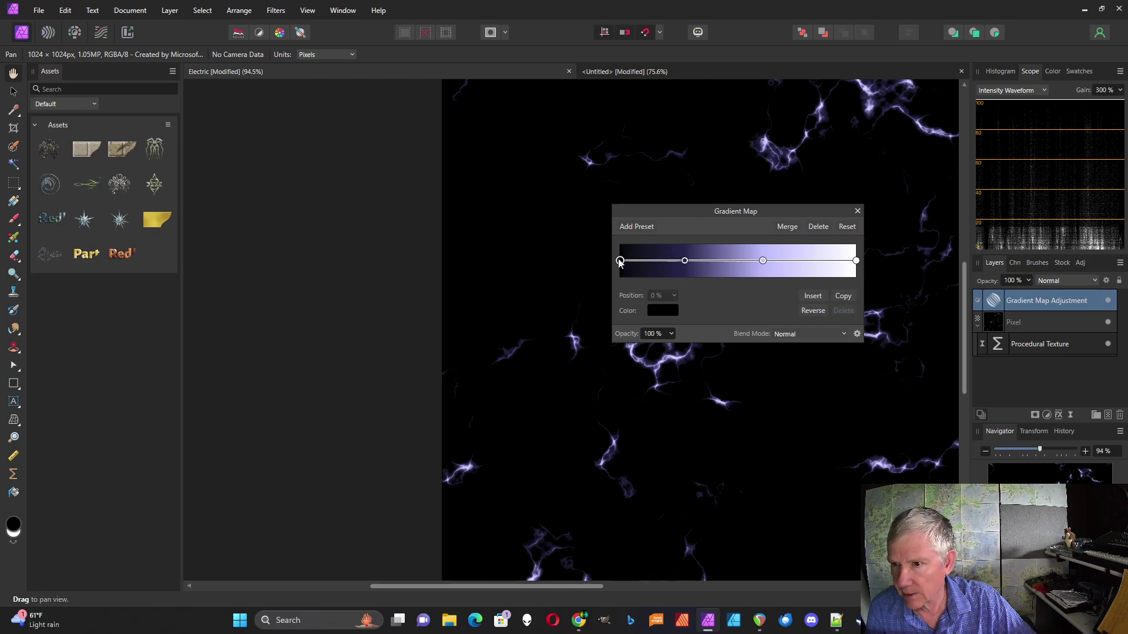
left_click(685, 261)
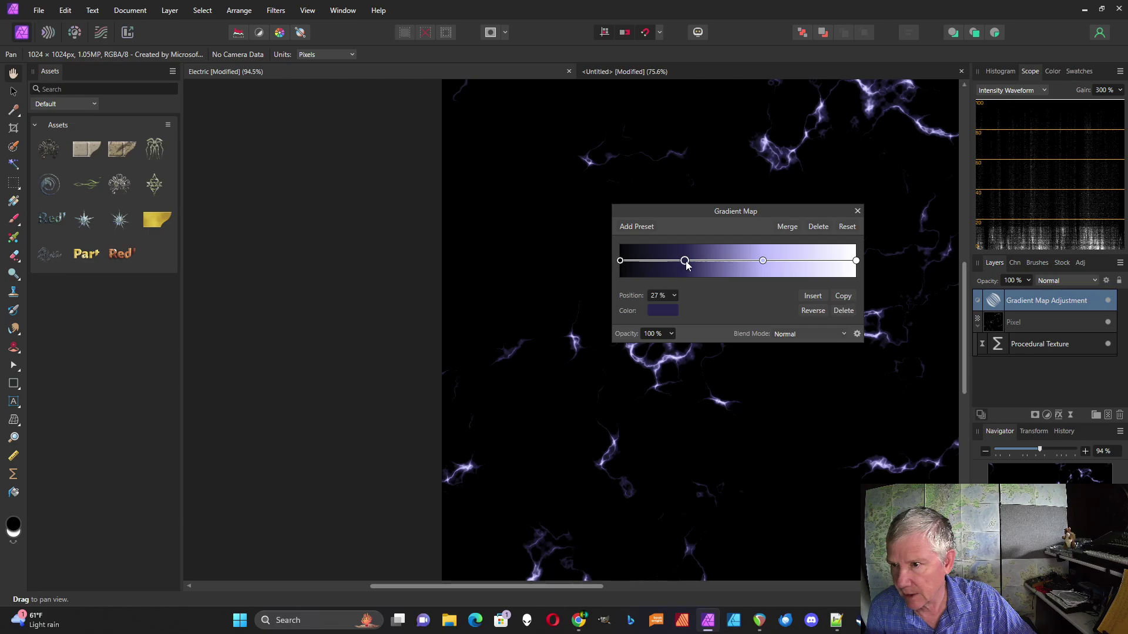
left_click(664, 312)
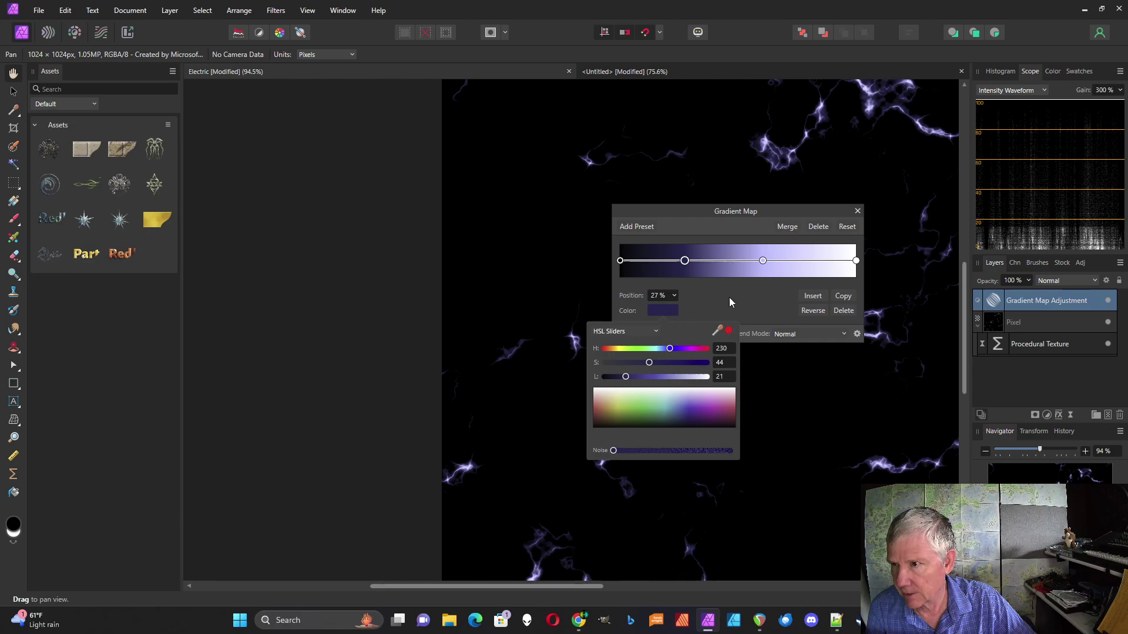
left_click(763, 261)
left_click(664, 311)
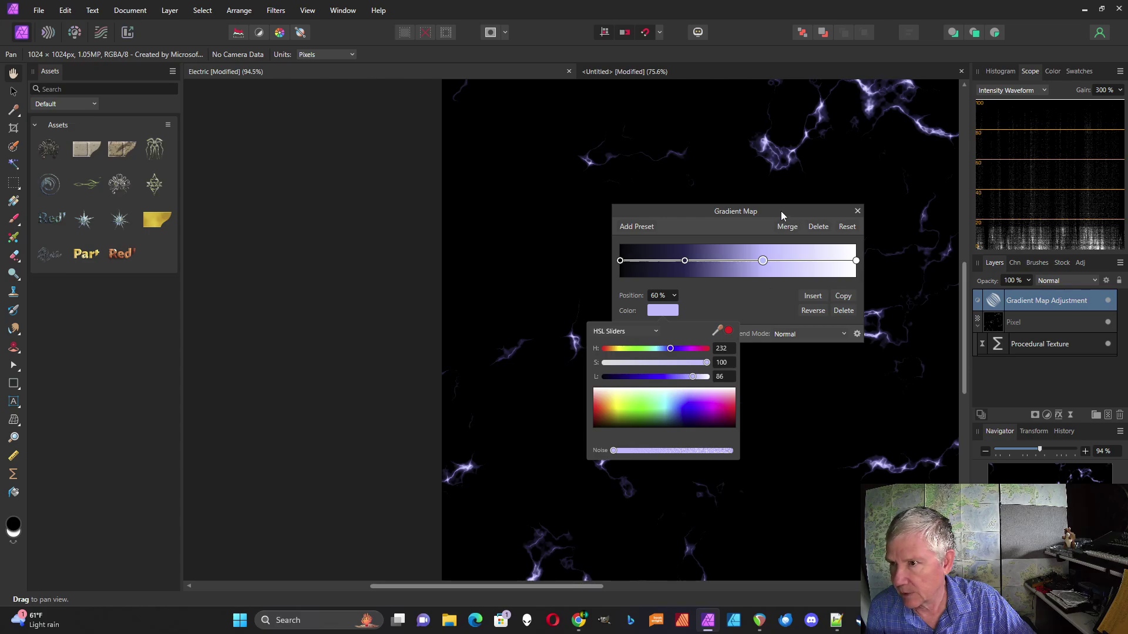
left_click(857, 211)
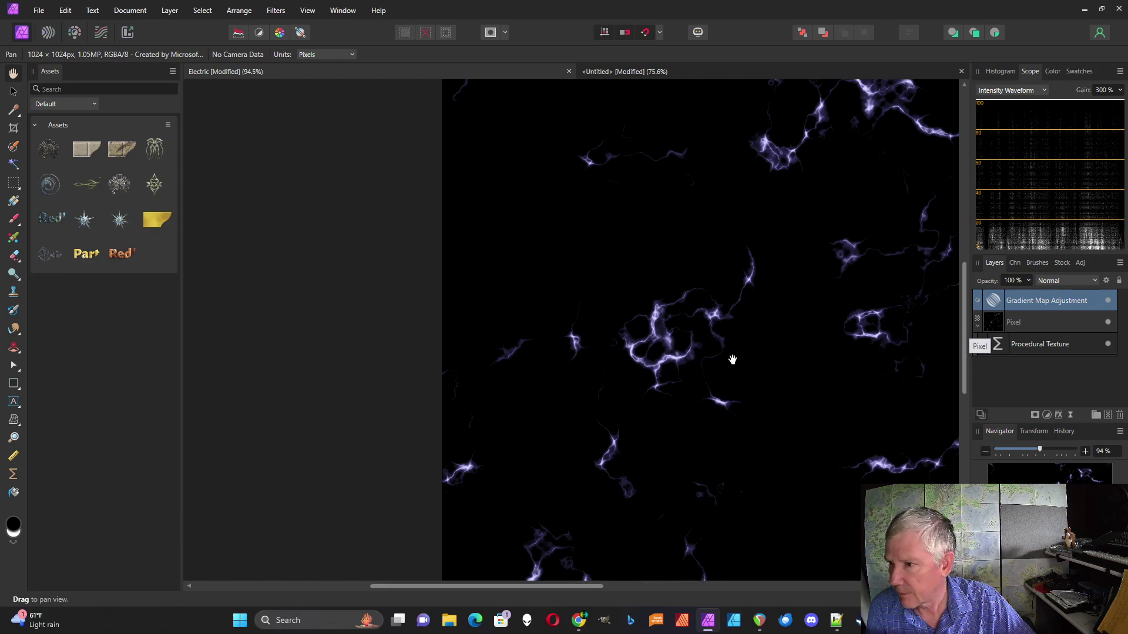
Reopen the Procedural Texture filter, reduce Scale to 4, and shift the texture origin diagonally up and left on the canvas
left_click(993, 322)
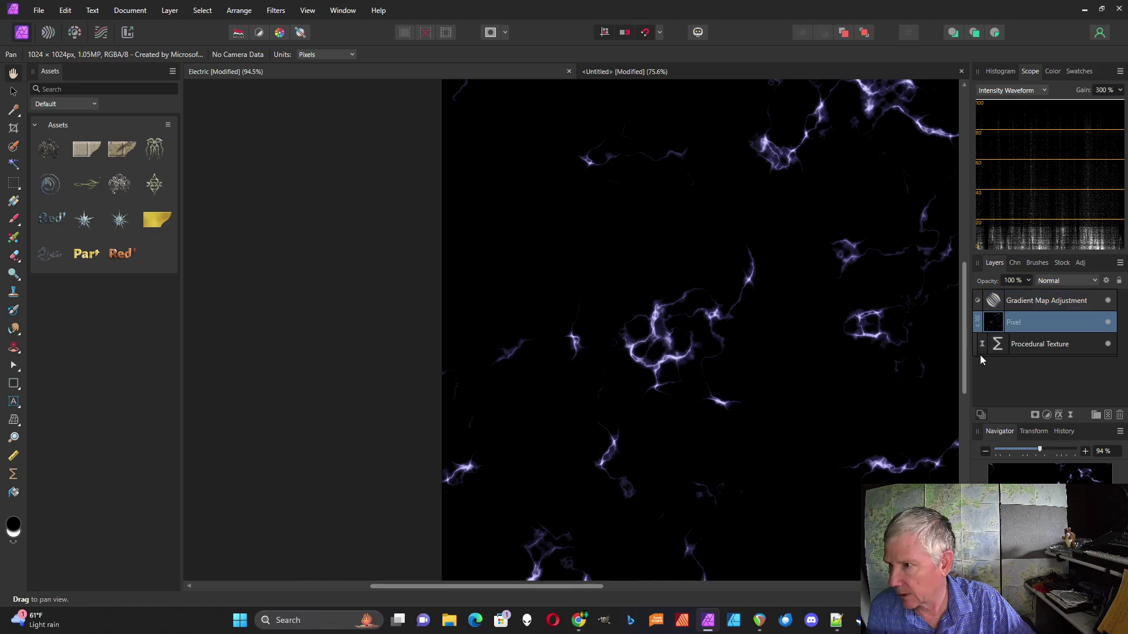
double_click(1008, 344)
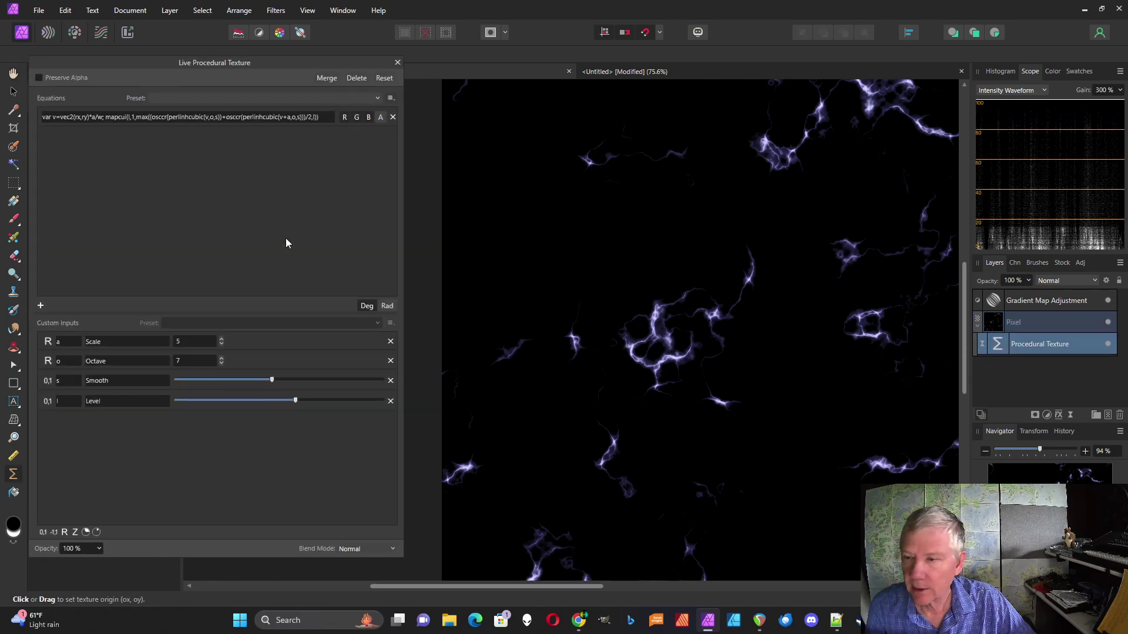
left_click(221, 344)
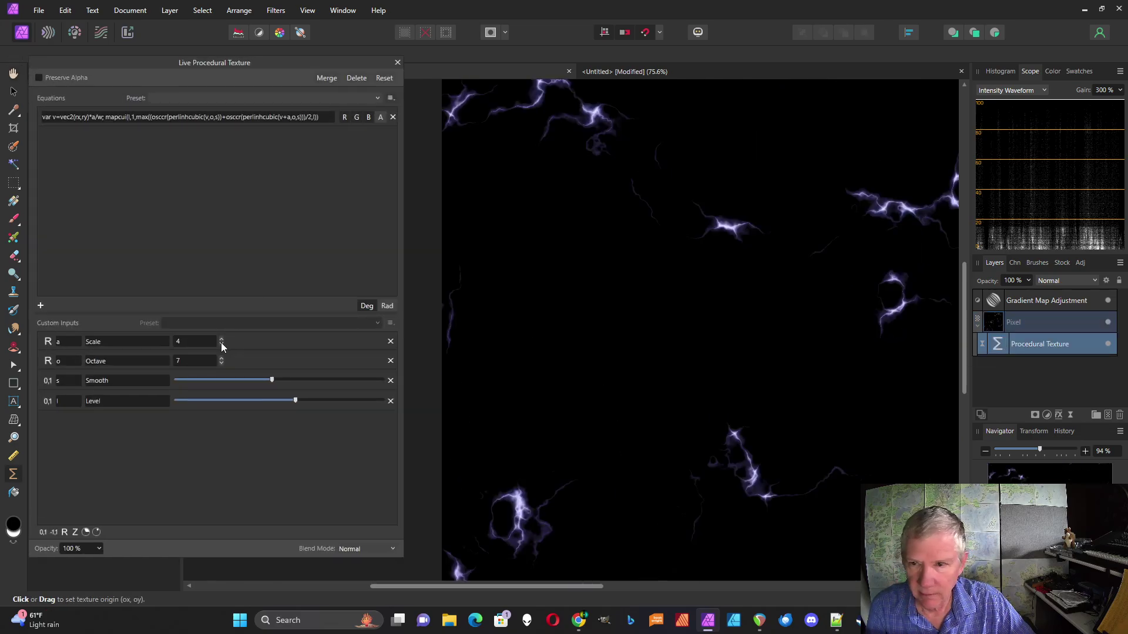
left_click_drag(759, 417, 671, 270)
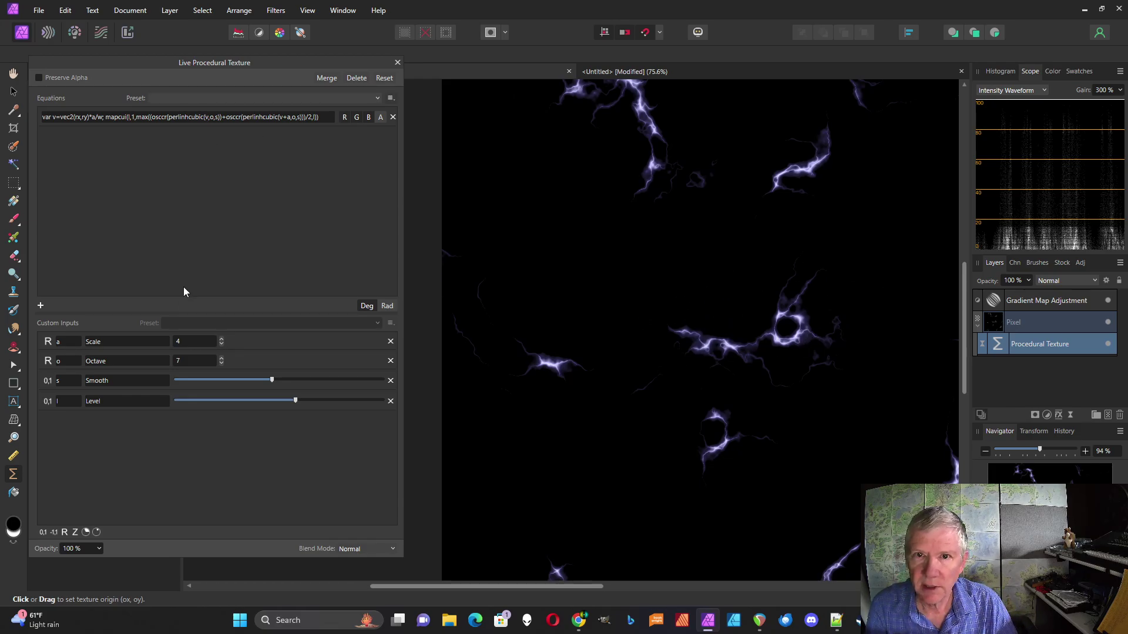
Add a custom input ranging from -1 to 1 with the variable t and the description Time
left_click(53, 532)
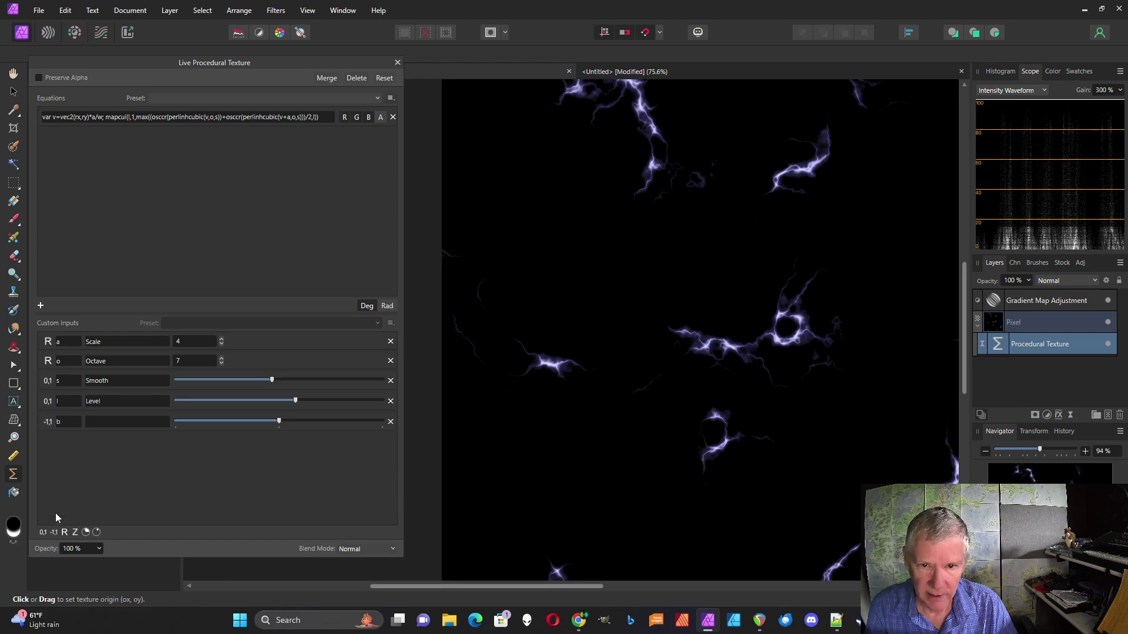
left_click(62, 422)
type("t")
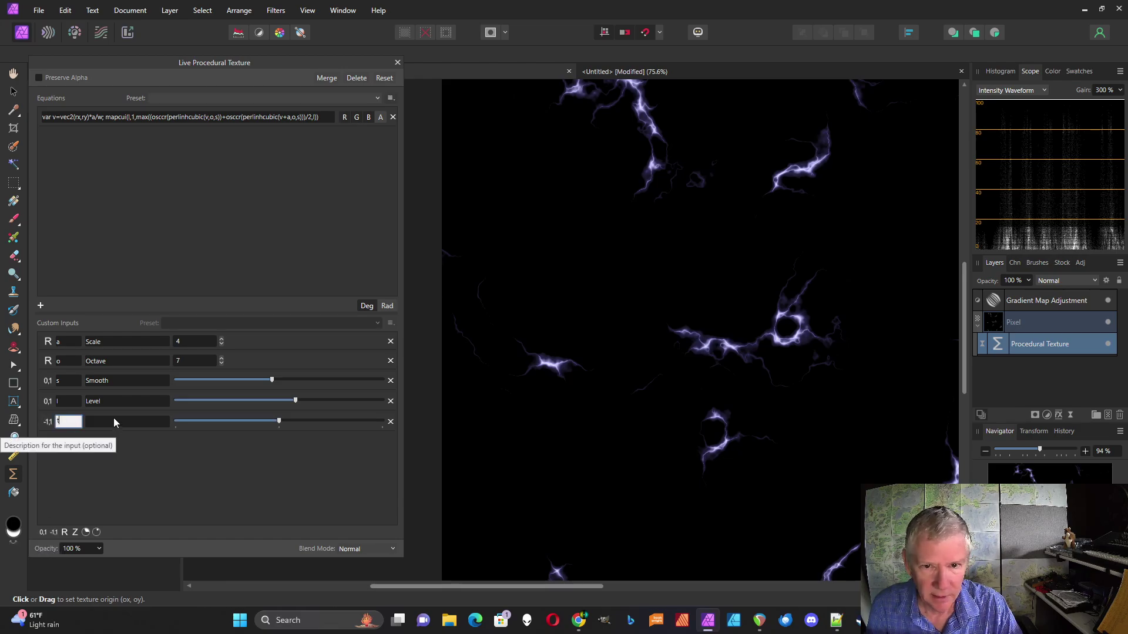
left_click(115, 417)
type("T")
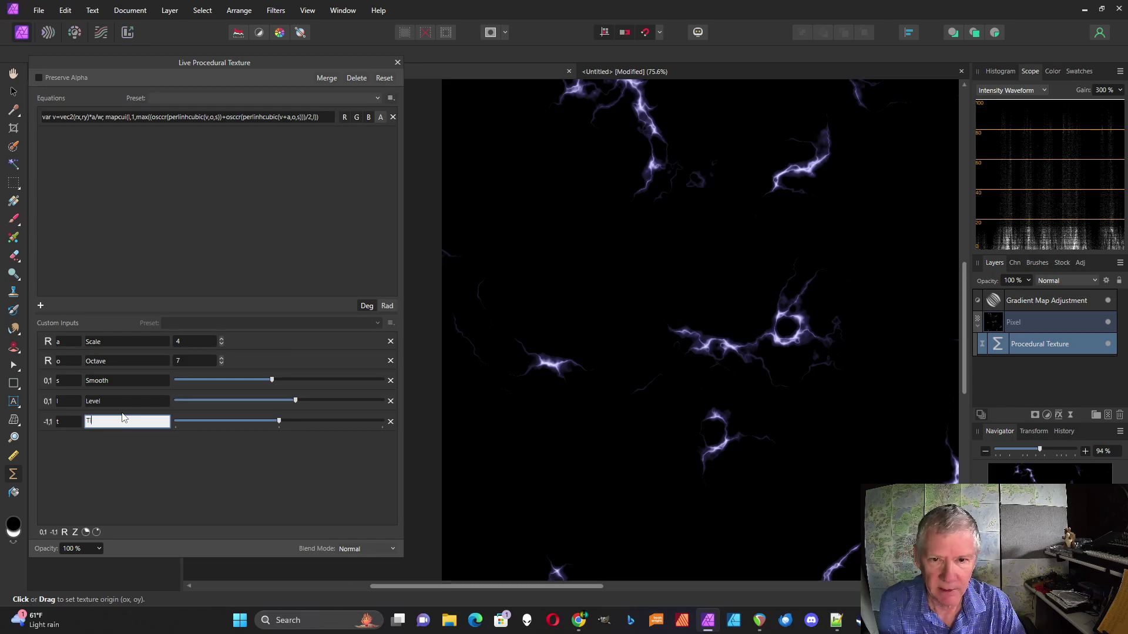
type("ime")
key("Return")
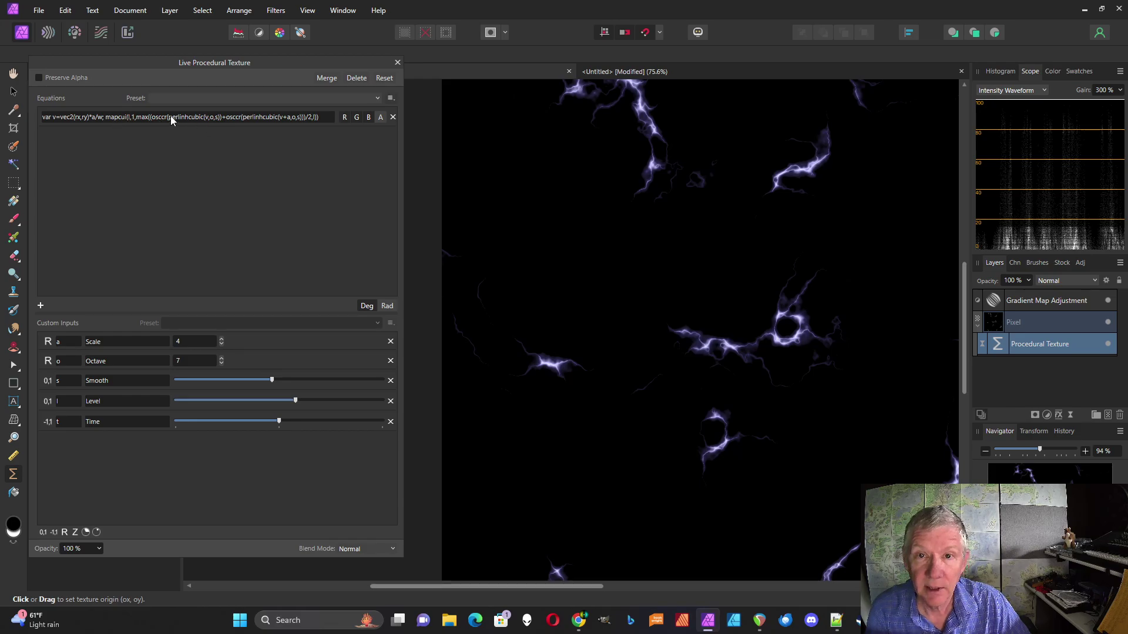
Add +t after both perlinhcubic calls inside their osccr functions in the equation
left_click(218, 117)
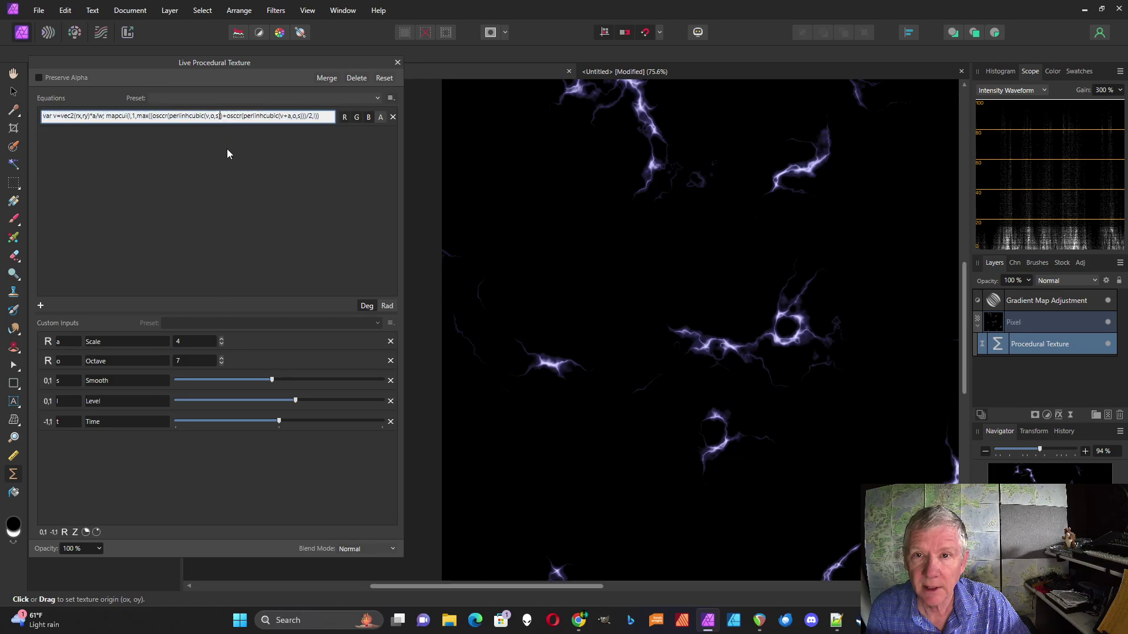
key("Delete")
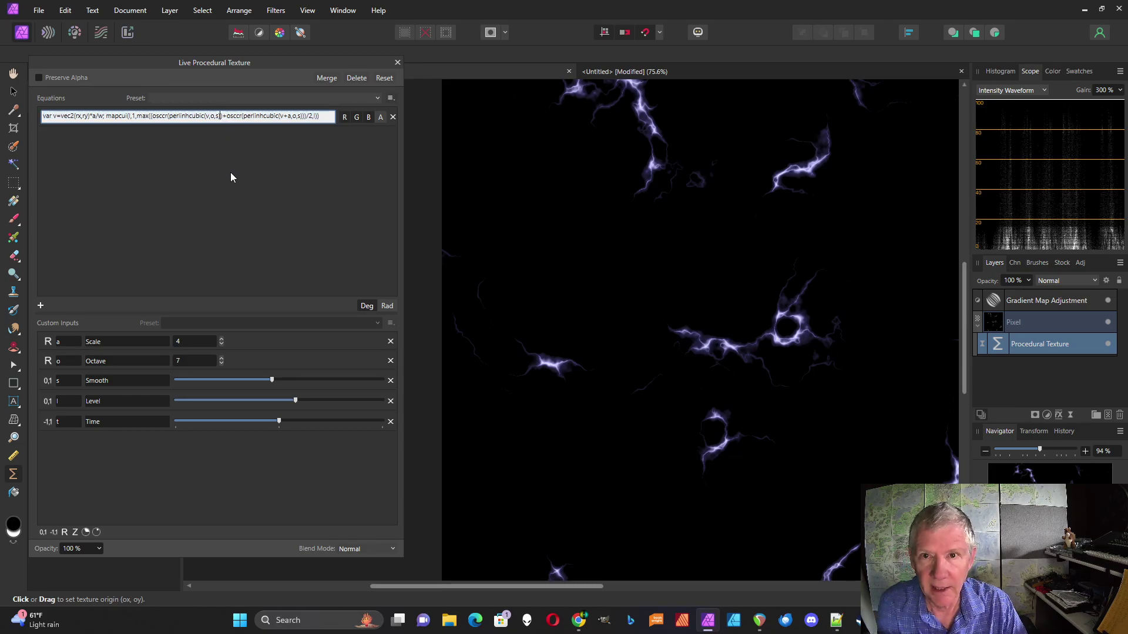
type("+t")
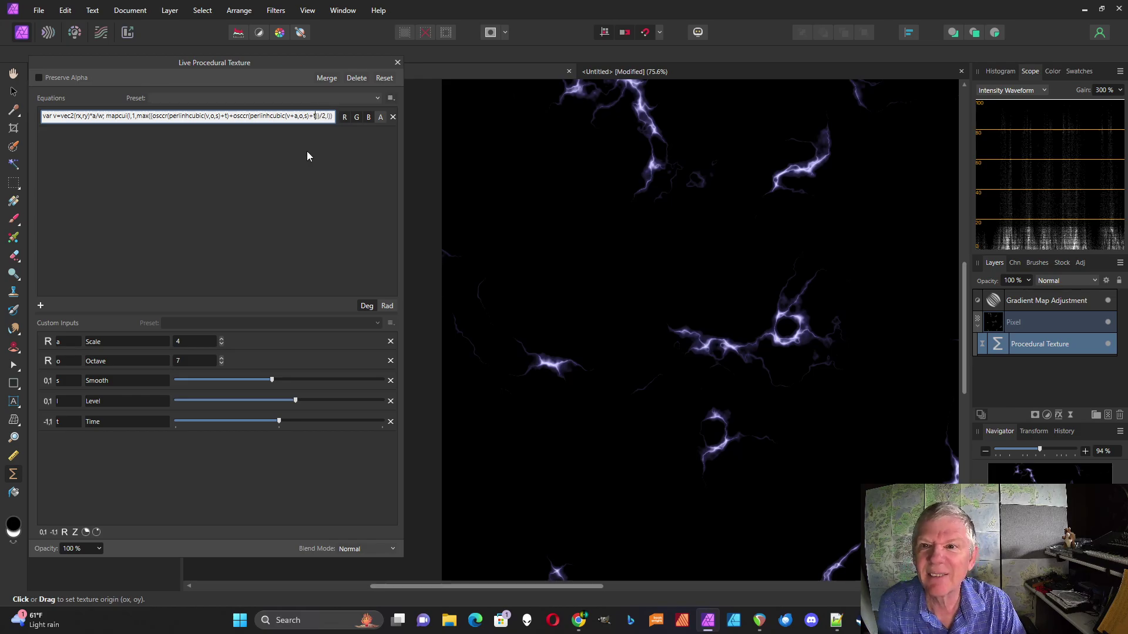
key("Return")
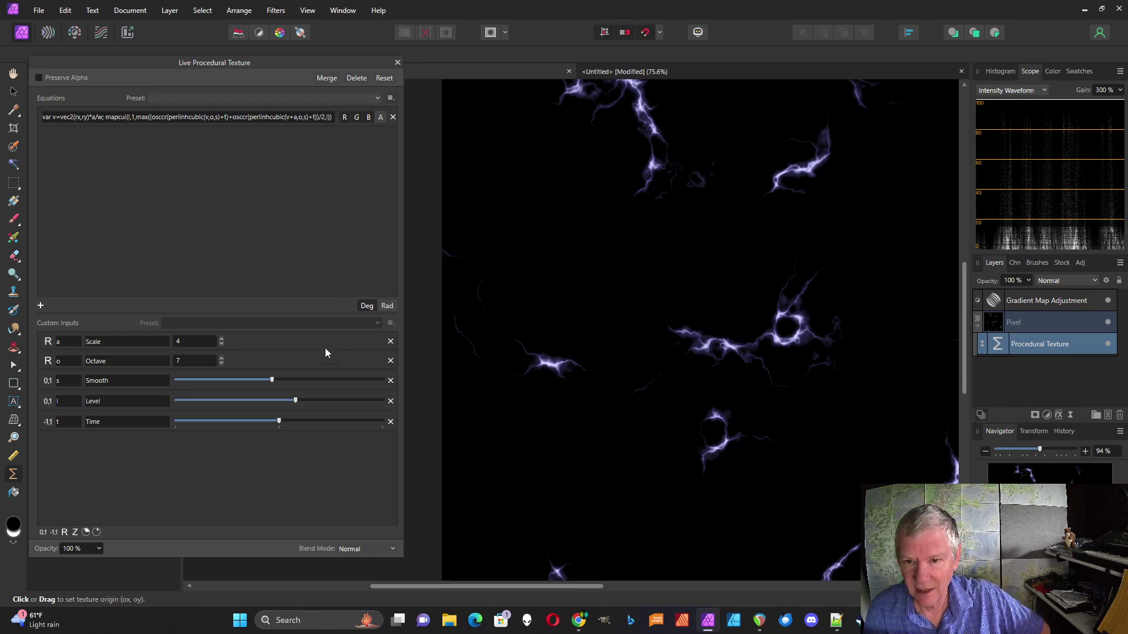
Try different Time values with Level at minimum, restore Level slightly above the middle, and leave Time just above its midpoint
left_click_drag(276, 419, 140, 396)
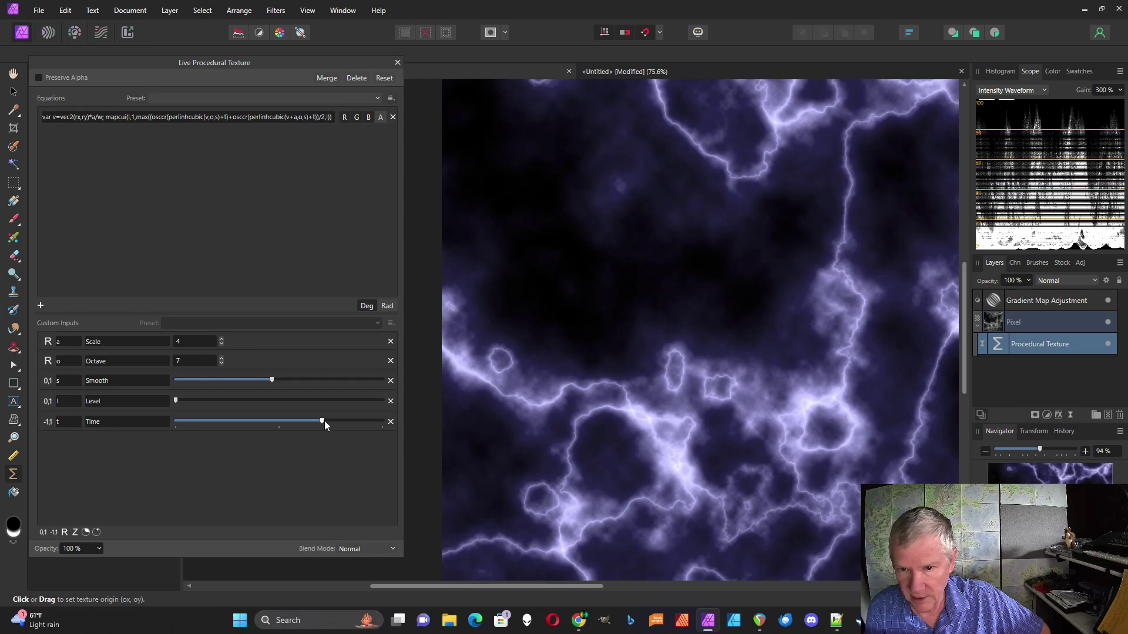
left_click_drag(322, 421, 286, 422)
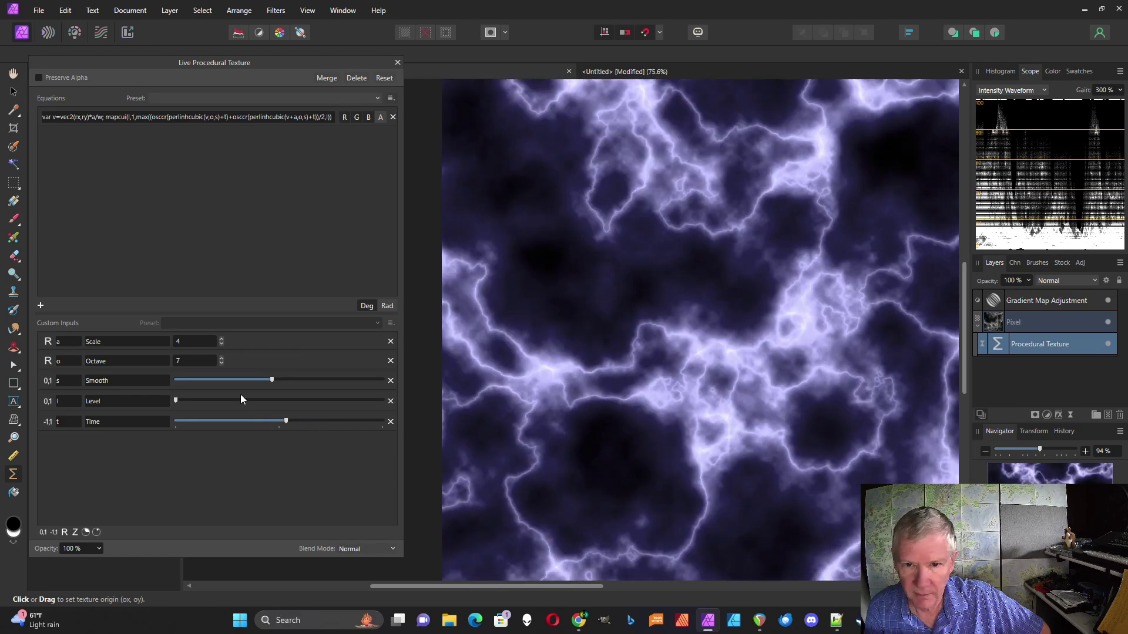
left_click_drag(177, 401, 295, 417)
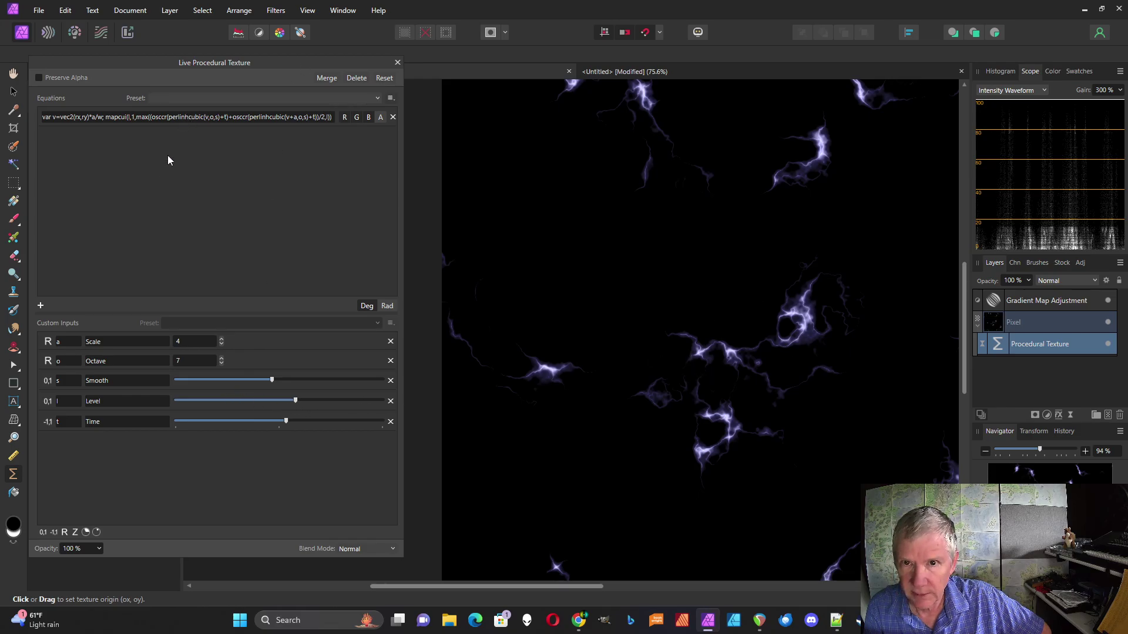
mouse_move(286, 422)
left_mouse_down()
mouse_move(205, 420)
mouse_move(333, 442)
mouse_move(280, 424)
left_mouse_up()
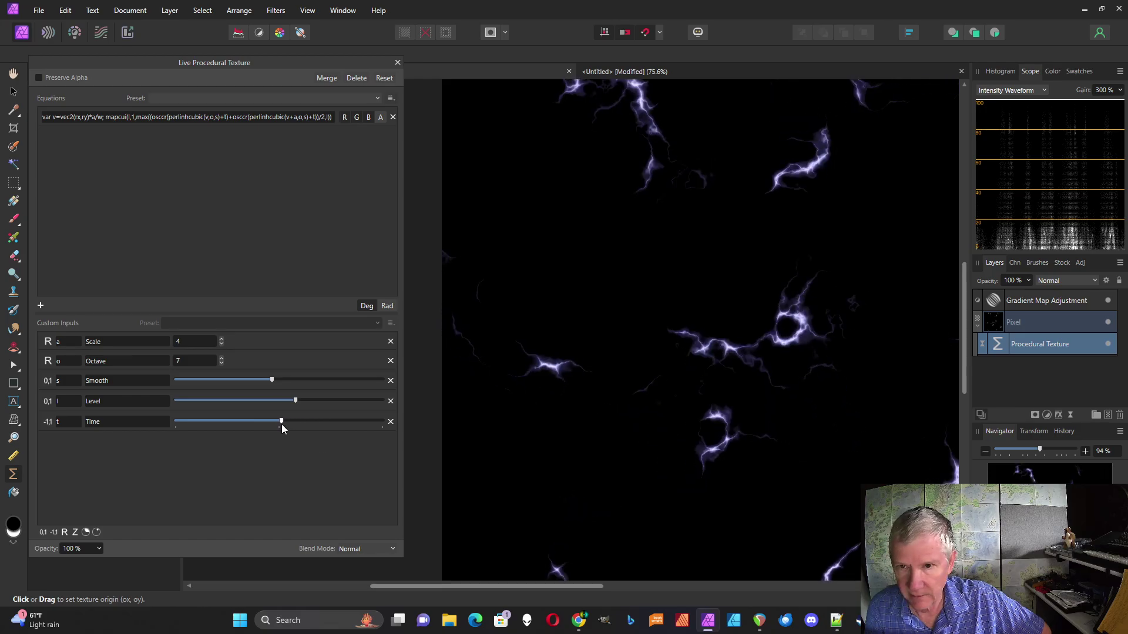